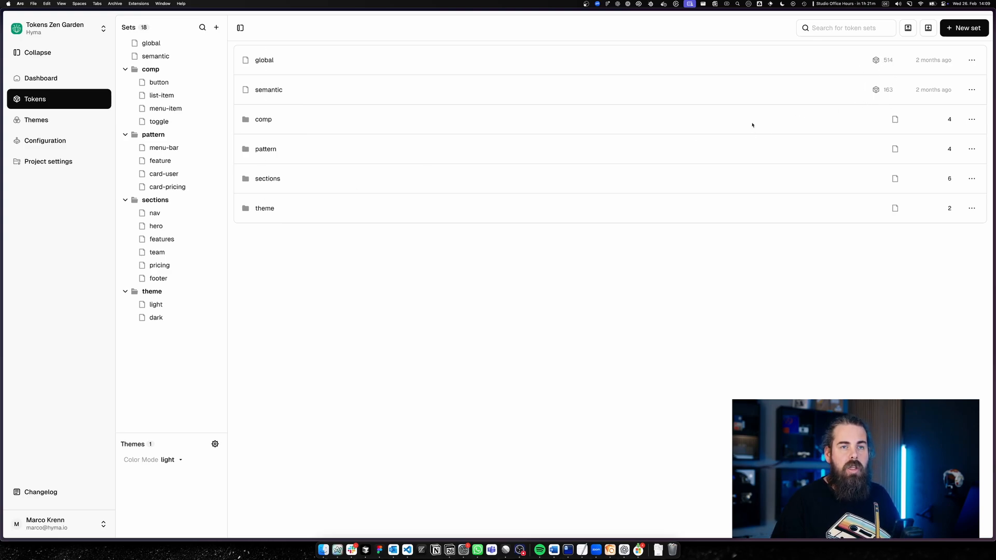
Open the global token set and move through the size token cells to the name of size.200.
{"action": "left_click", "coordinate": [152, 44]}
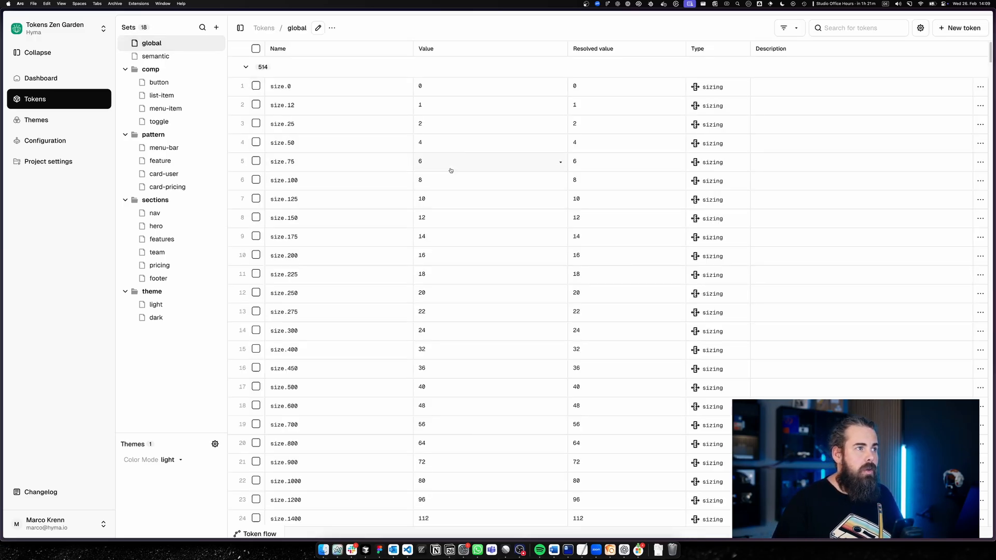
{"action": "left_click", "coordinate": [415, 93]}
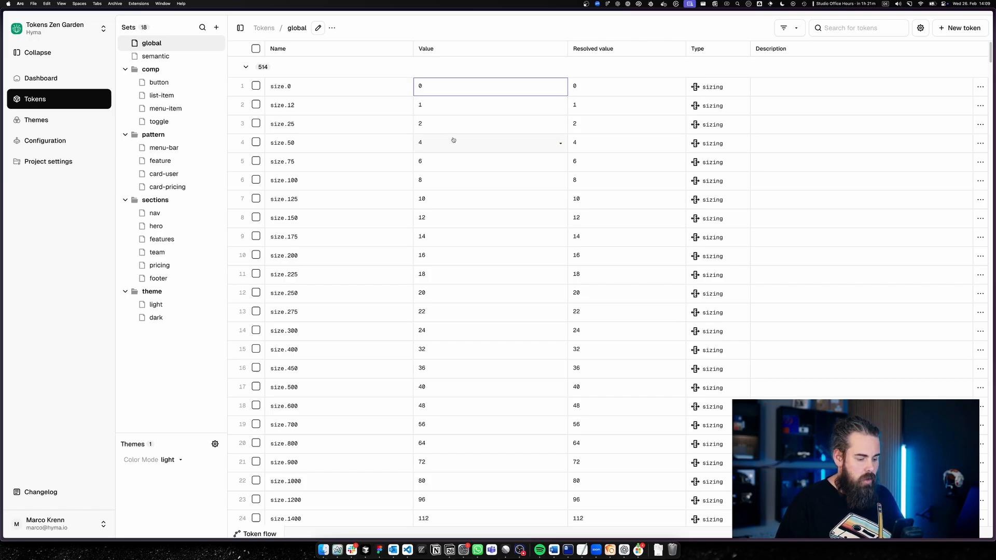
{"action": "key", "text": "Down"}
{"action": "key", "text": "Down"}
{"action": "key", "text": "Down"}
{"action": "key", "text": "Down"}
{"action": "key", "text": "Down"}
{"action": "key", "text": "Left"}
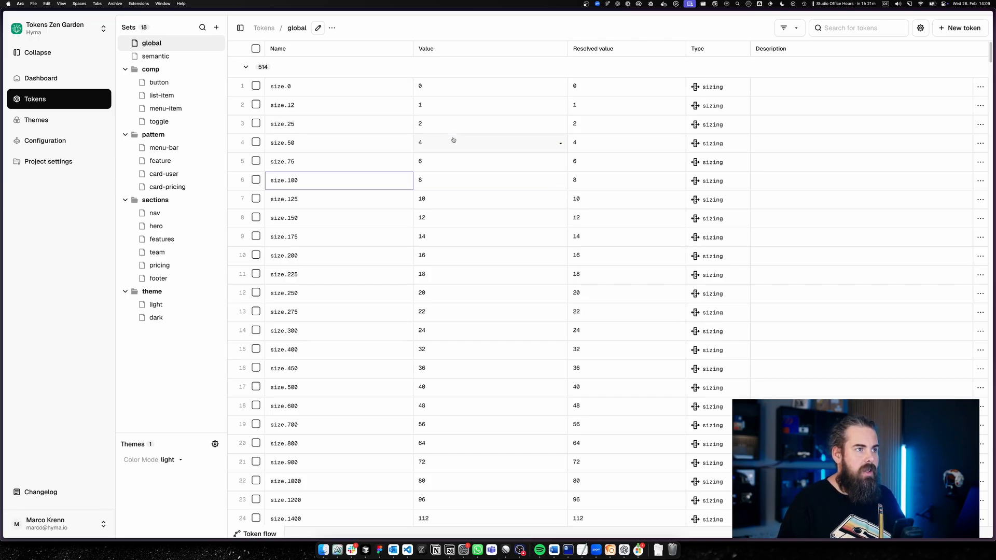
{"action": "key", "text": "Down"}
{"action": "key", "text": "Down"}
{"action": "key", "text": "Down"}
{"action": "key", "text": "Down"}
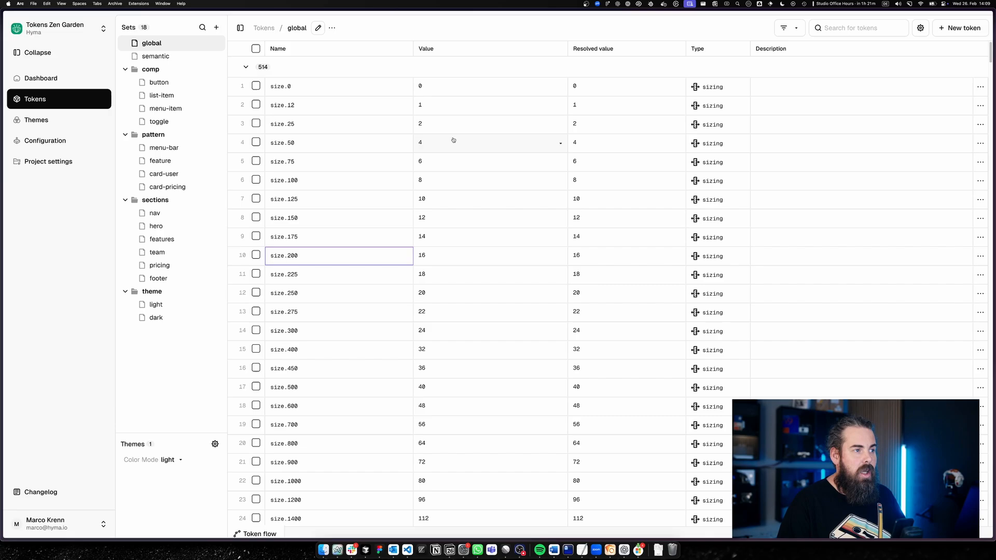
Inspect the inline editors for the name and value of the size.200 token, leaving each one.
{"action": "key", "text": "Return"}
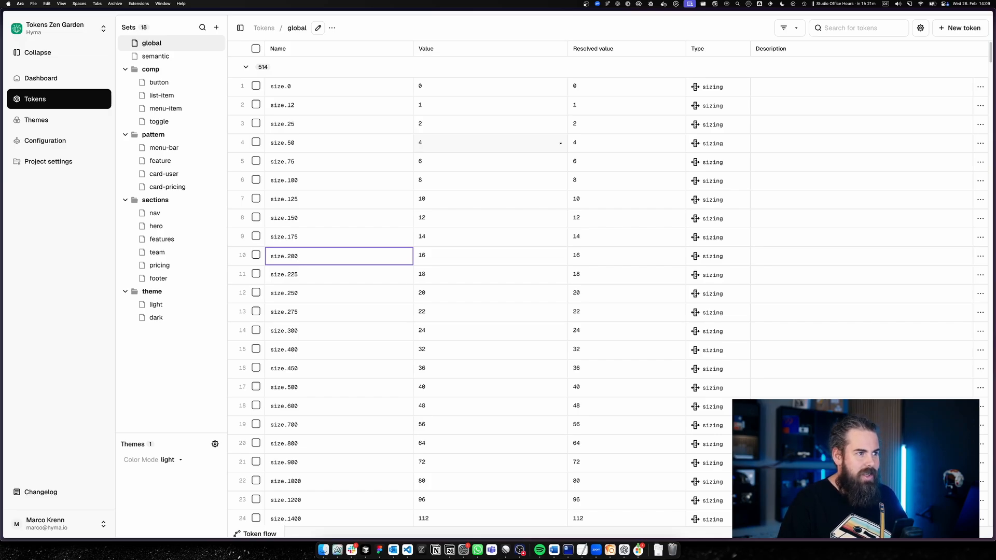
{"action": "key", "text": "Return"}
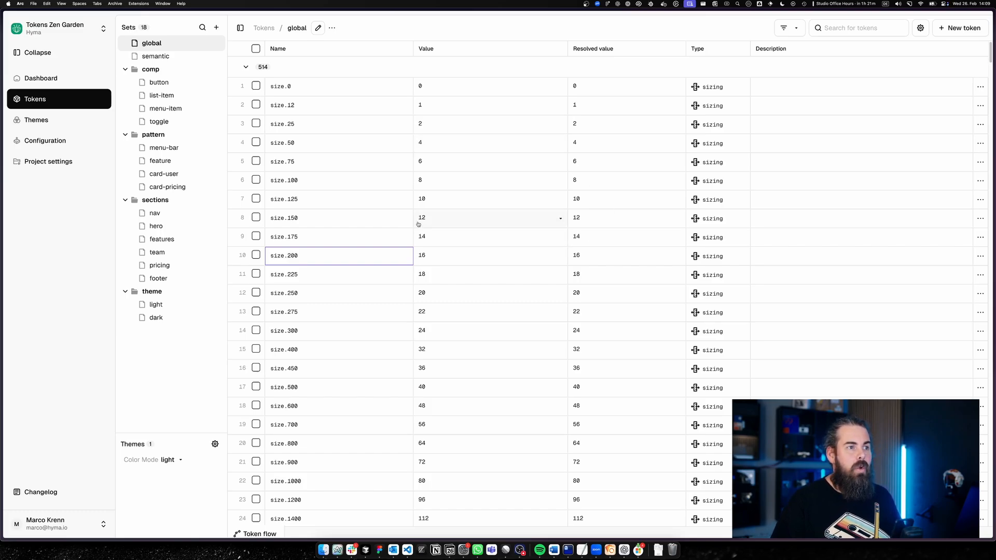
{"action": "left_click", "coordinate": [471, 251]}
{"action": "left_click", "coordinate": [471, 250]}
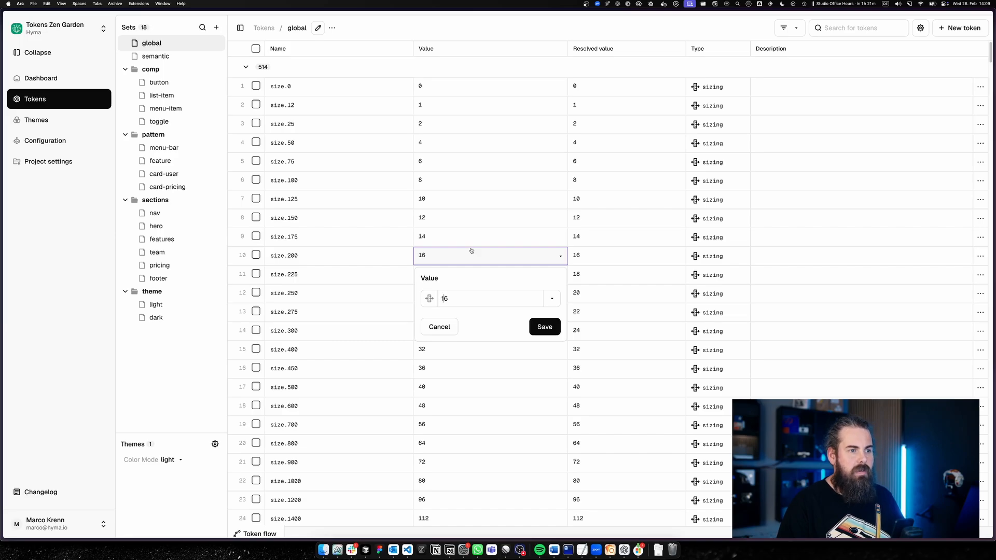
{"action": "key", "text": "Escape"}
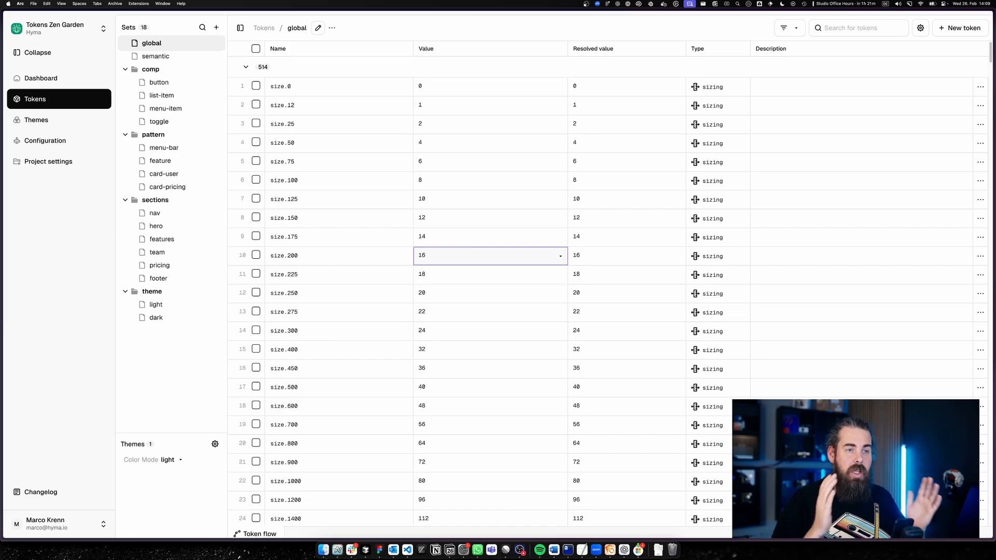
Step through the size token cells below and above size.200, finishing on the name of size.0.
{"action": "key", "text": "Down"}
{"action": "key", "text": "Down"}
{"action": "key", "text": "Down"}
{"action": "key", "text": "Left"}
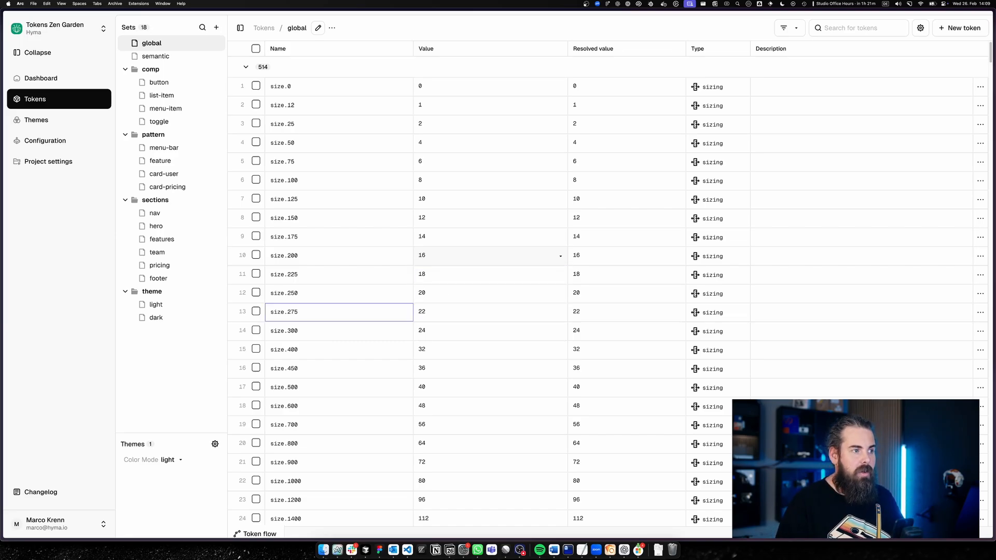
{"action": "key", "text": "Up"}
{"action": "key", "text": "Up"}
{"action": "key", "text": "Up"}
{"action": "key", "text": "Up"}
{"action": "key", "text": "Up"}
{"action": "key", "text": "Up"}
{"action": "key", "text": "Up"}
{"action": "key", "text": "Up"}
{"action": "key", "text": "Up"}
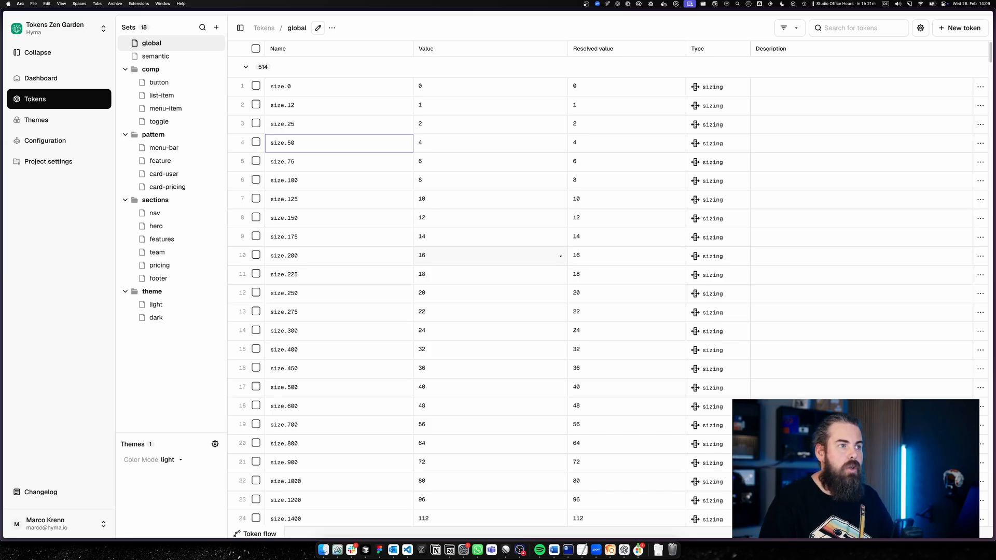
{"action": "key", "text": "Right"}
{"action": "key", "text": "Up"}
{"action": "key", "text": "Left"}
{"action": "key", "text": "Up"}
{"action": "key", "text": "Up"}
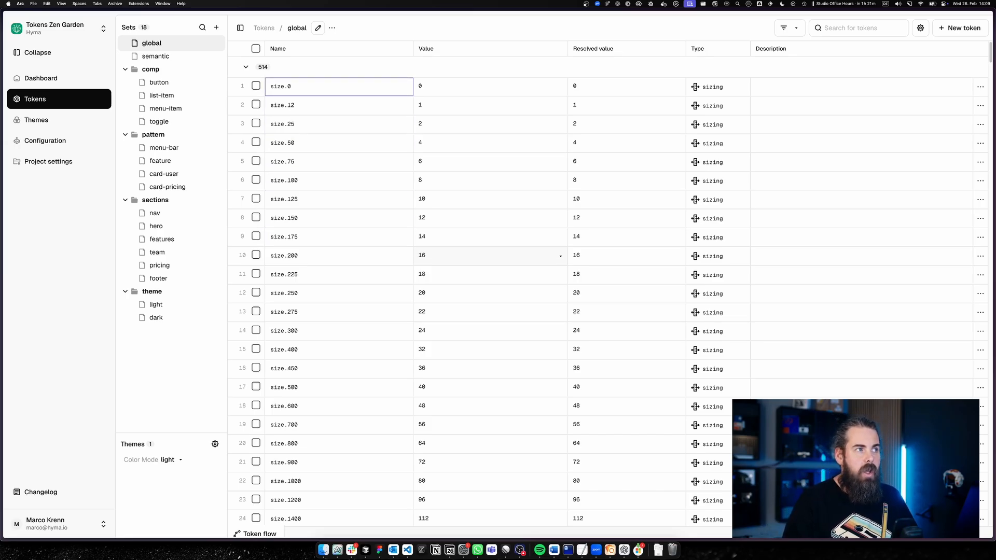
Batch rename the color.red tokens from 50 through 900, replacing "red" with "cherry".
{"action": "scroll", "coordinate": [415, 233], "scroll_direction": "down", "scroll_amount": 5}
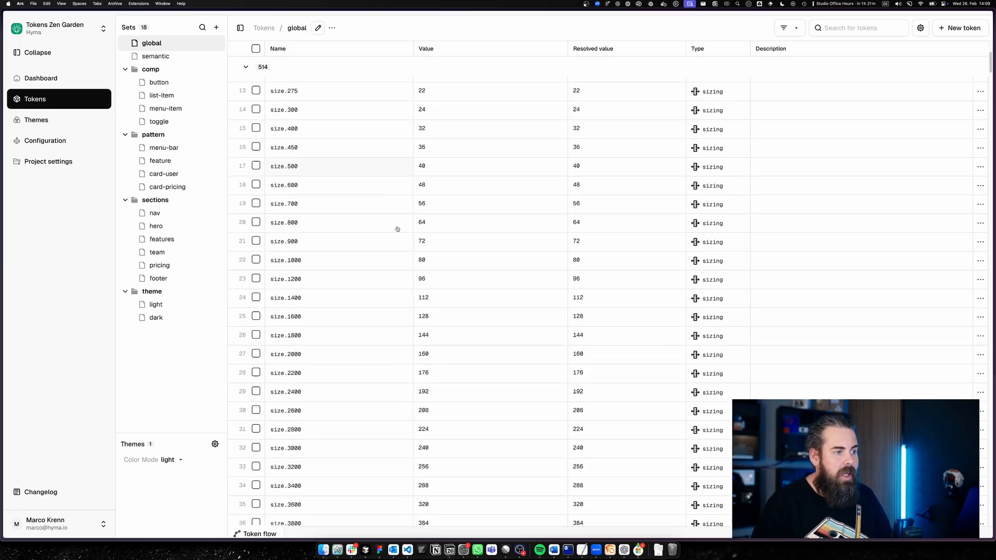
{"action": "scroll", "coordinate": [397, 229], "scroll_direction": "down", "scroll_amount": 7}
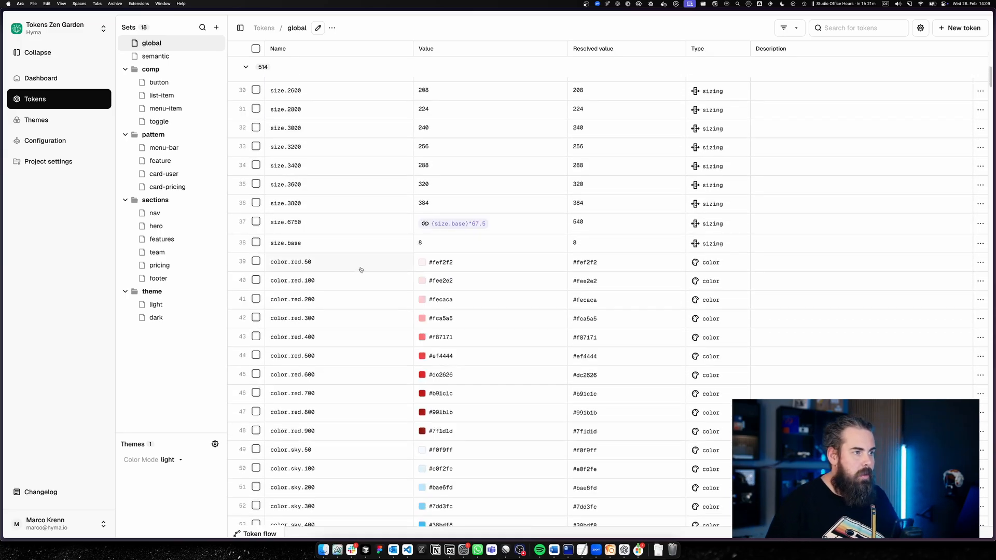
{"action": "scroll", "coordinate": [358, 262], "scroll_direction": "down", "scroll_amount": 1}
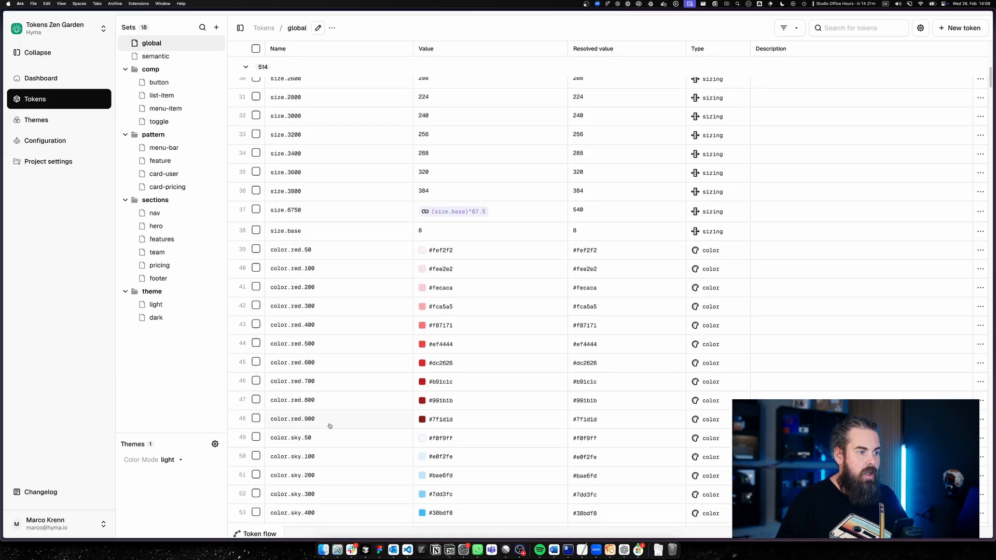
{"action": "left_click", "coordinate": [256, 249]}
{"action": "left_click", "coordinate": [257, 419], "text": "shift"}
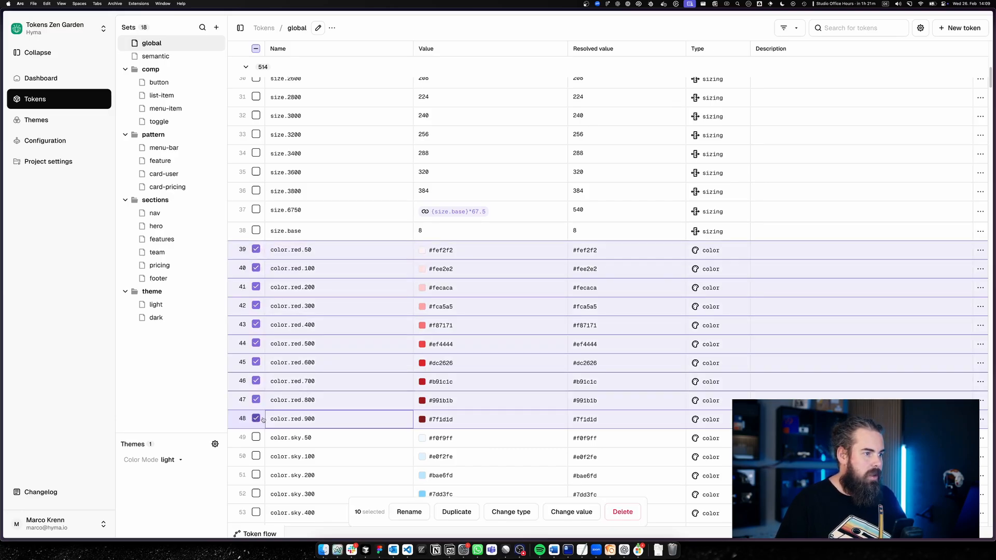
{"action": "left_click", "coordinate": [410, 512]}
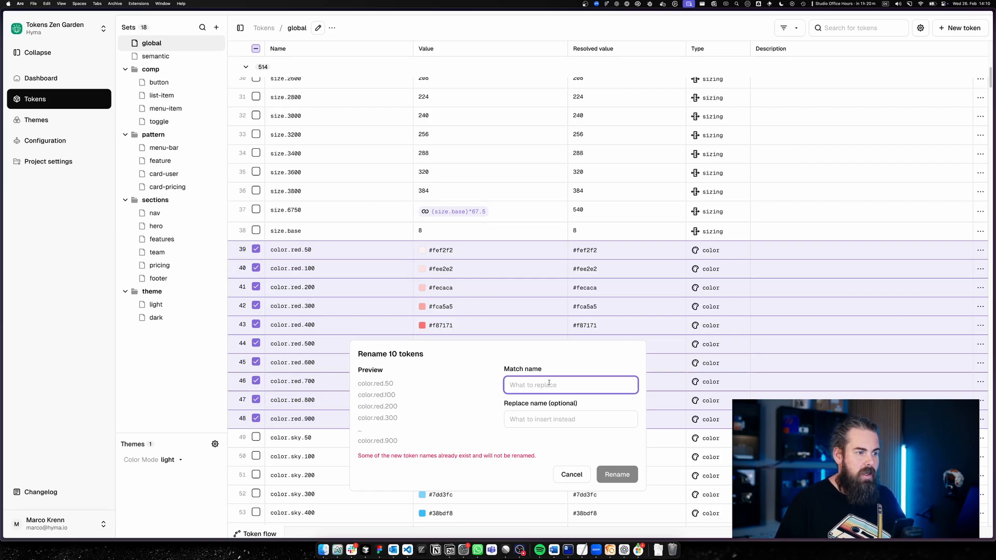
{"action": "type", "text": "red"}
{"action": "key", "text": "Tab"}
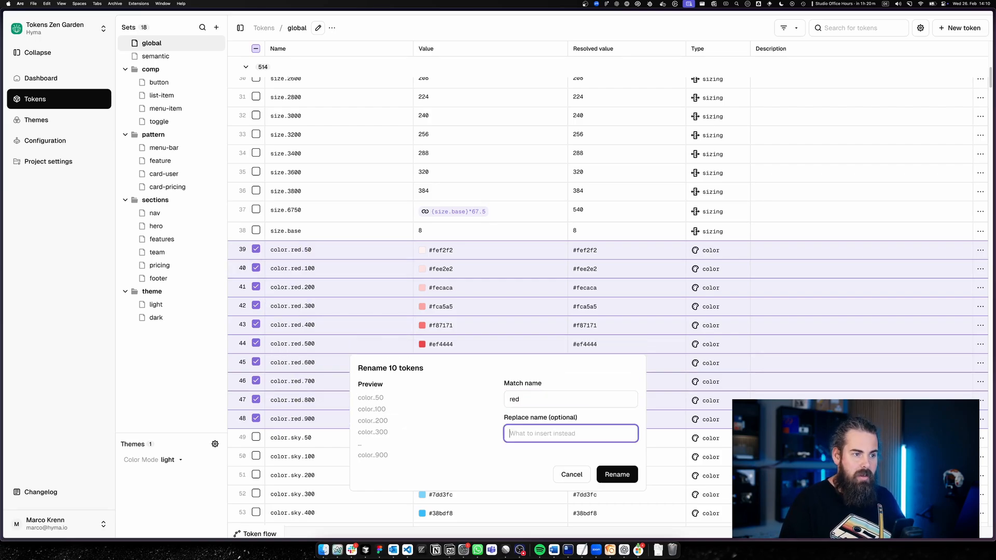
{"action": "type", "text": "cherry"}
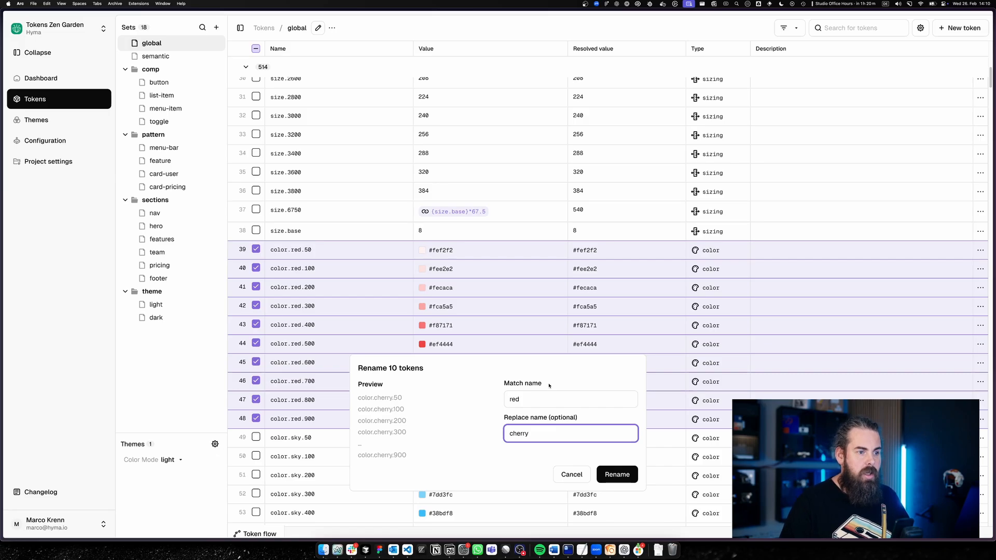
{"action": "left_click", "coordinate": [616, 474]}
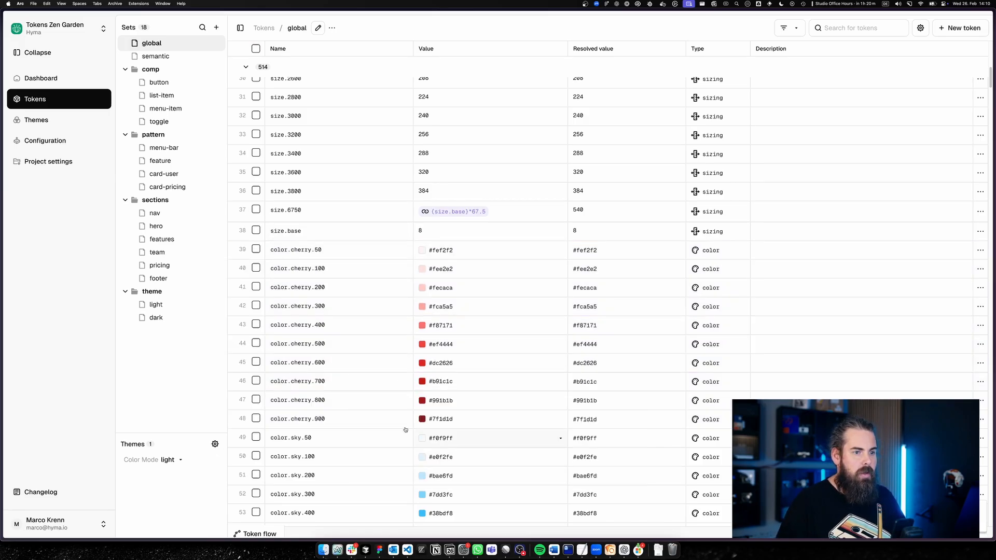
Batch rename the color.cherry tokens from 50 through 900, replacing "cherry" with "red".
{"action": "left_click", "coordinate": [256, 249]}
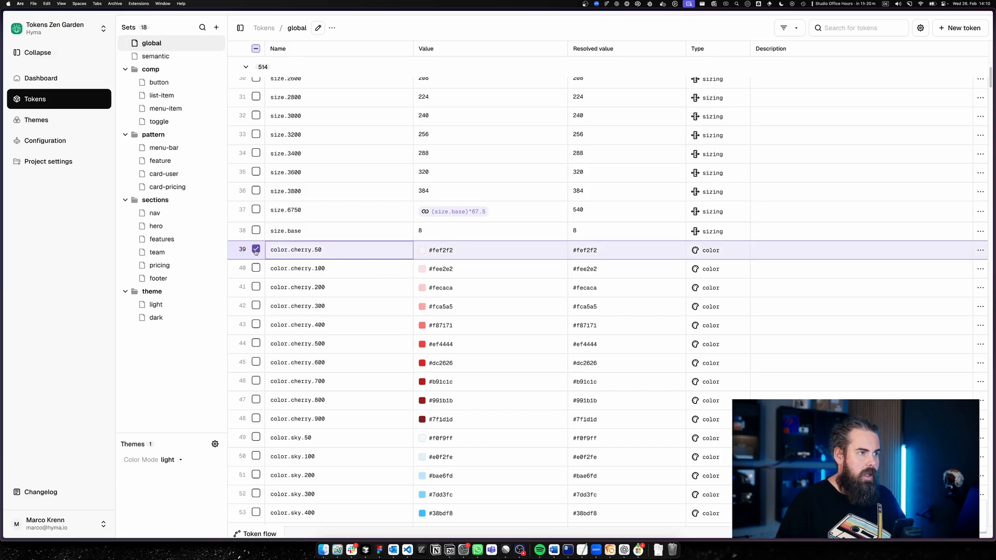
{"action": "left_click", "coordinate": [256, 418], "text": "shift"}
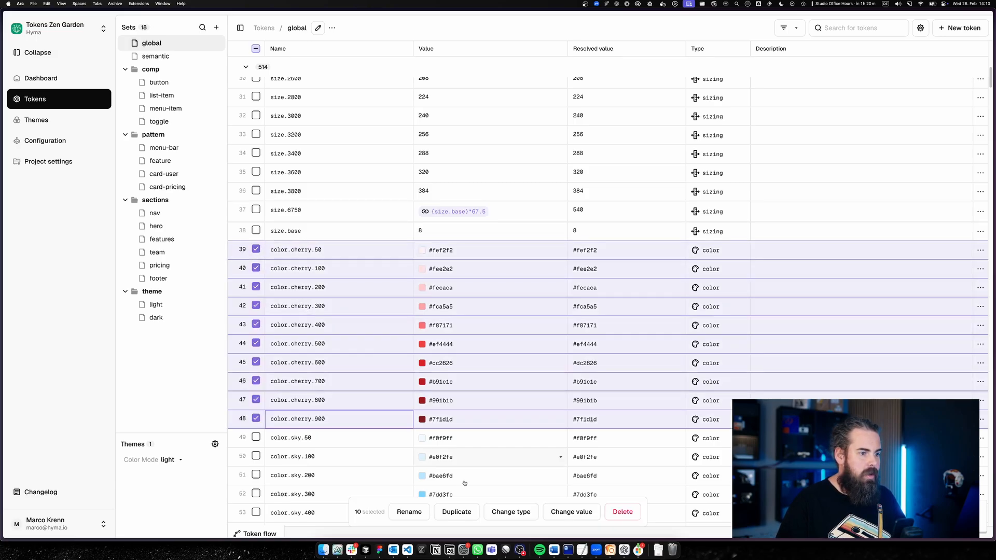
{"action": "left_click", "coordinate": [414, 510]}
{"action": "type", "text": "cherry"}
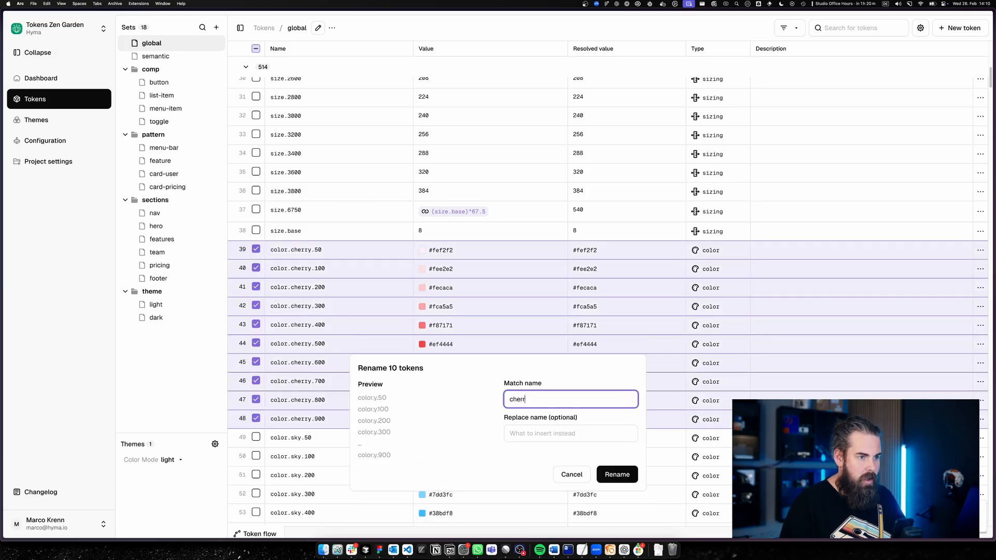
{"action": "key", "text": "Tab"}
{"action": "type", "text": "red"}
{"action": "left_click", "coordinate": [615, 474]}
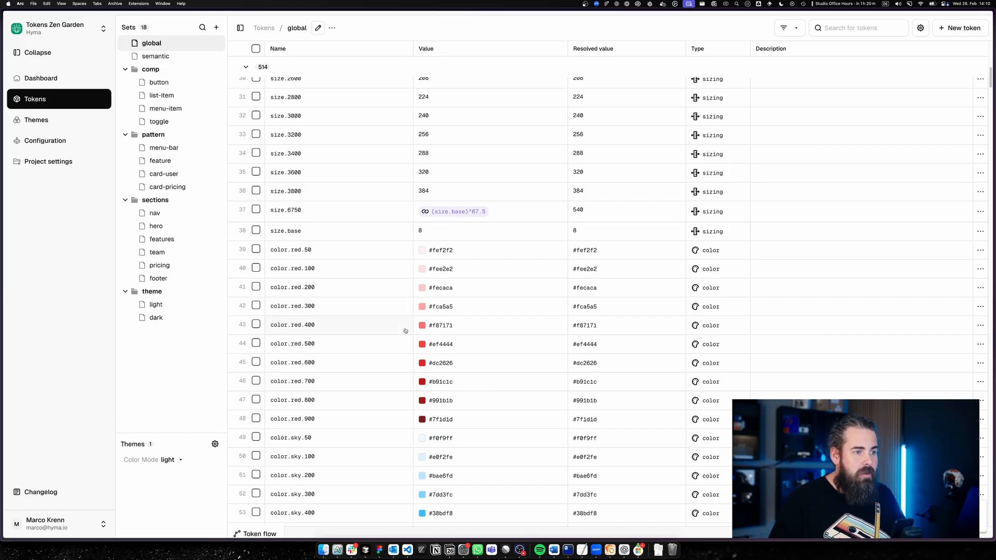
Examine the token flow of color.red.500, including its link to the semantic set, and deselect the token.
{"action": "left_click", "coordinate": [256, 342]}
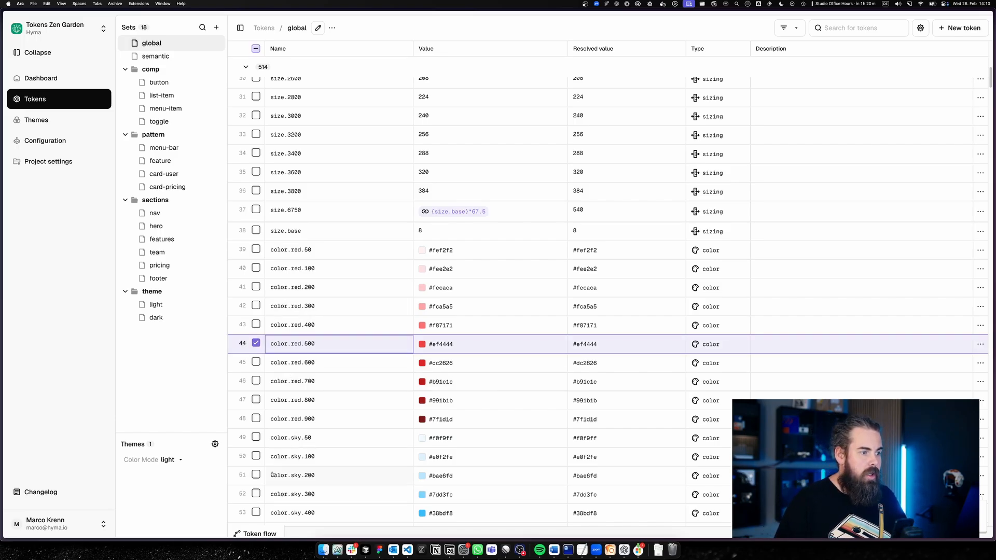
{"action": "left_click", "coordinate": [258, 533]}
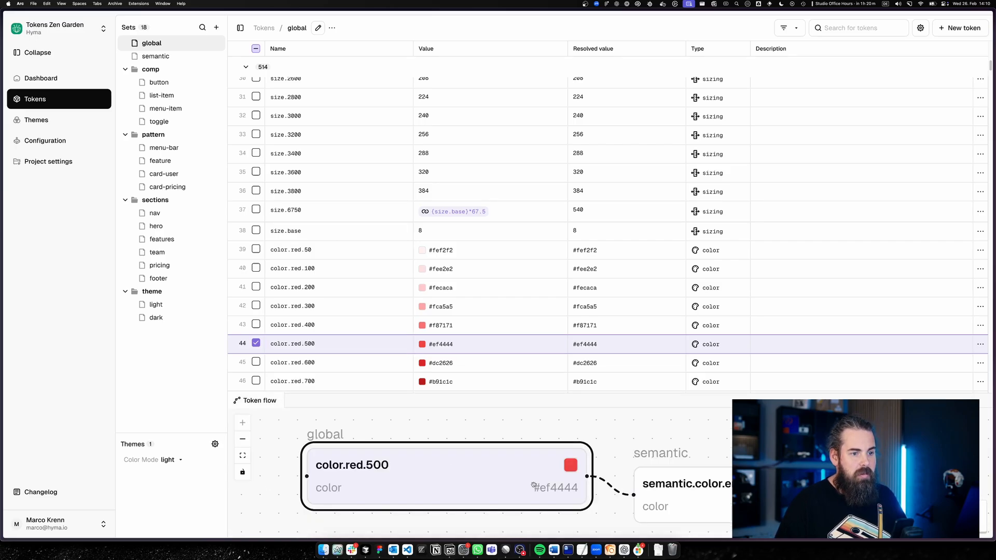
{"action": "scroll", "coordinate": [711, 466], "scroll_direction": "down", "scroll_amount": 3}
{"action": "scroll", "coordinate": [711, 467], "scroll_direction": "down", "scroll_amount": 2}
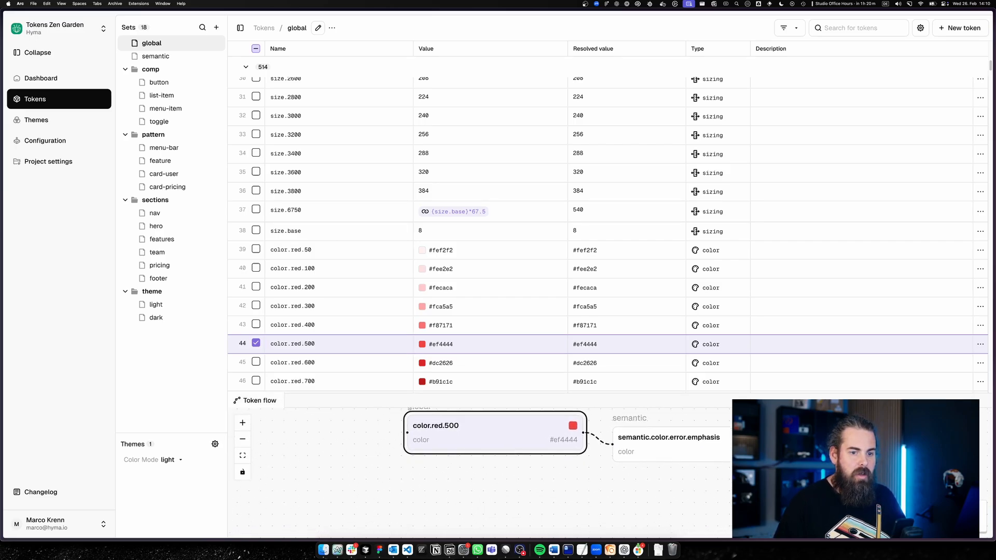
{"action": "scroll", "coordinate": [596, 456], "scroll_direction": "up", "scroll_amount": 1}
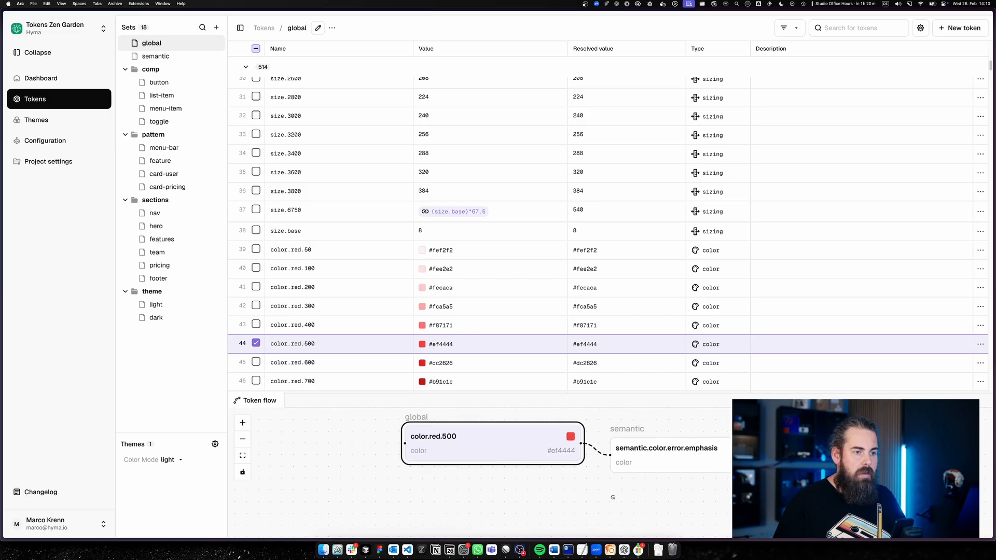
{"action": "left_click", "coordinate": [270, 344]}
Examine the token flow of size.base, deselect the token and close the token flow view.
{"action": "scroll", "coordinate": [277, 311], "scroll_direction": "down", "scroll_amount": 5}
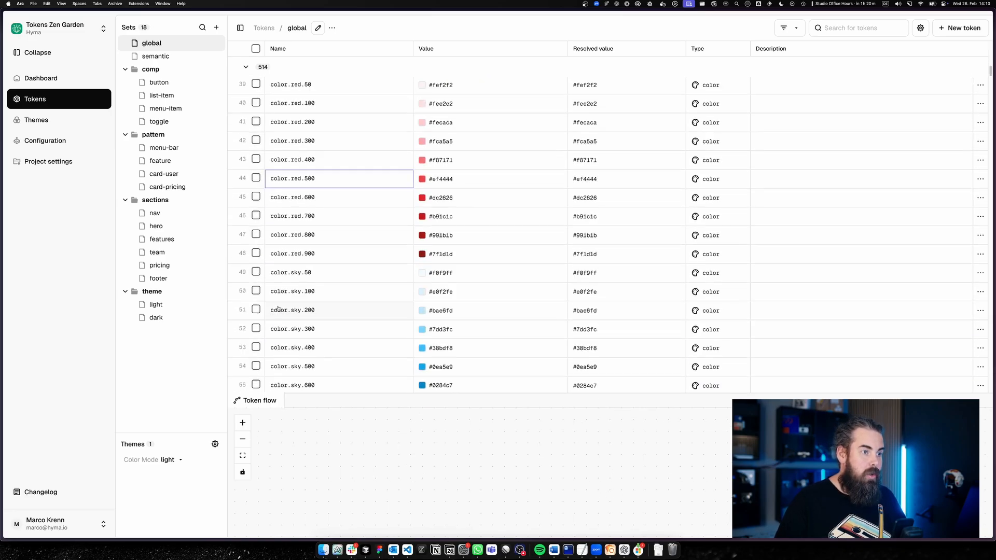
{"action": "scroll", "coordinate": [277, 306], "scroll_direction": "up", "scroll_amount": 4}
{"action": "left_click", "coordinate": [254, 201]}
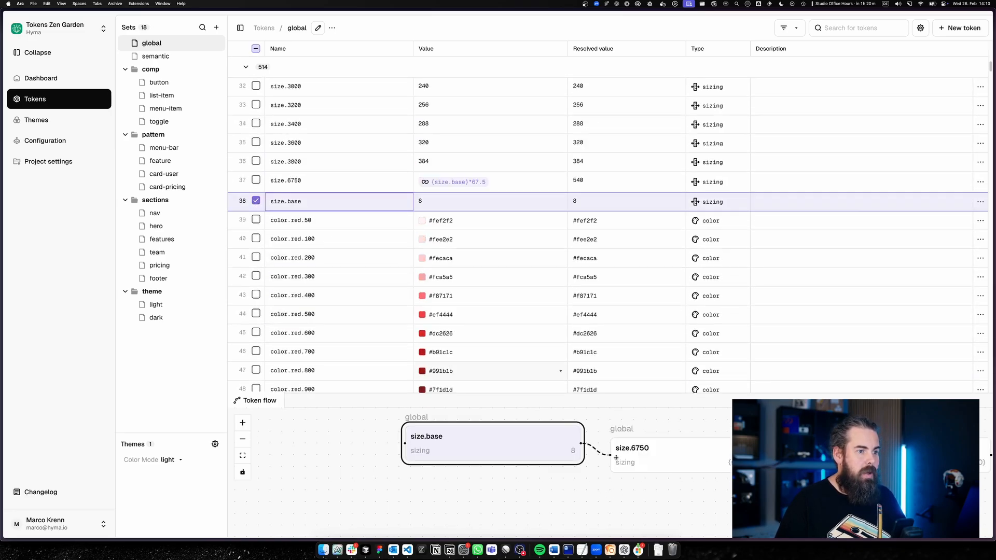
{"action": "scroll", "coordinate": [596, 501], "scroll_direction": "down", "scroll_amount": 4}
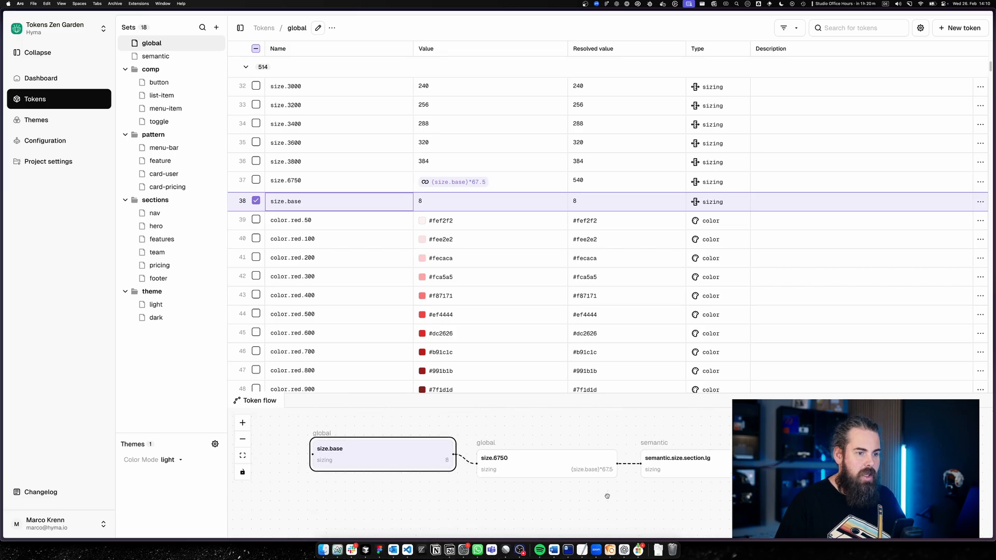
{"action": "scroll", "coordinate": [620, 499], "scroll_direction": "down", "scroll_amount": 1}
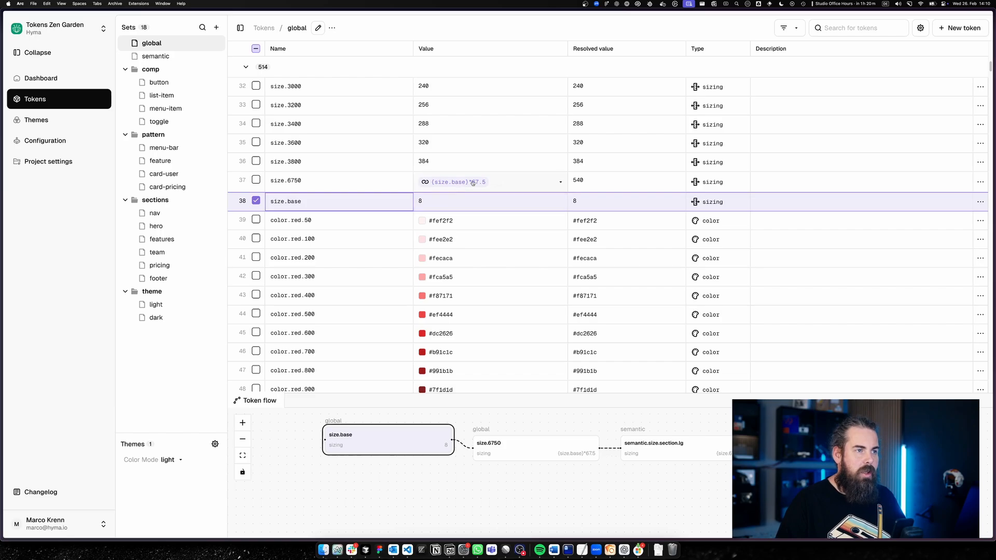
{"action": "left_click", "coordinate": [429, 493]}
{"action": "left_click", "coordinate": [256, 200]}
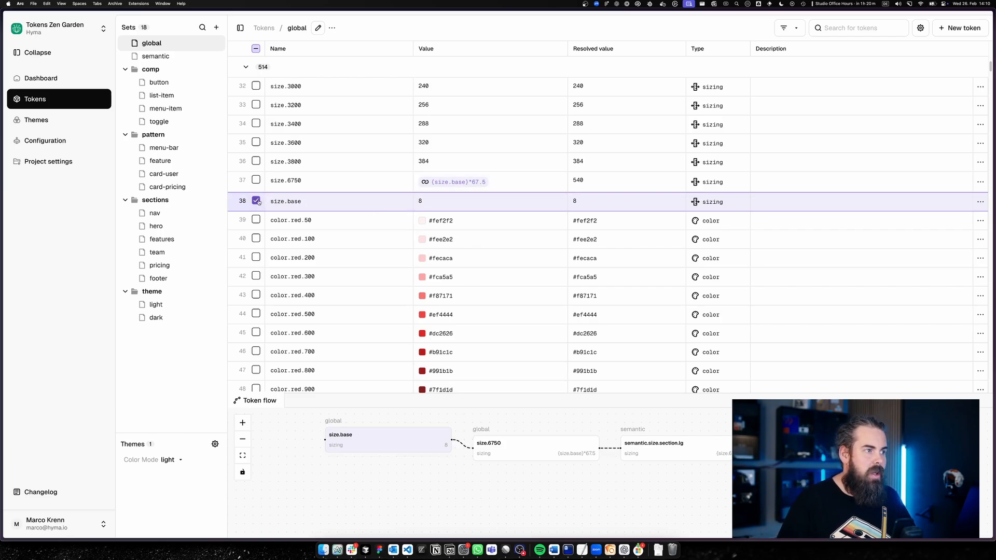
{"action": "left_click", "coordinate": [263, 400]}
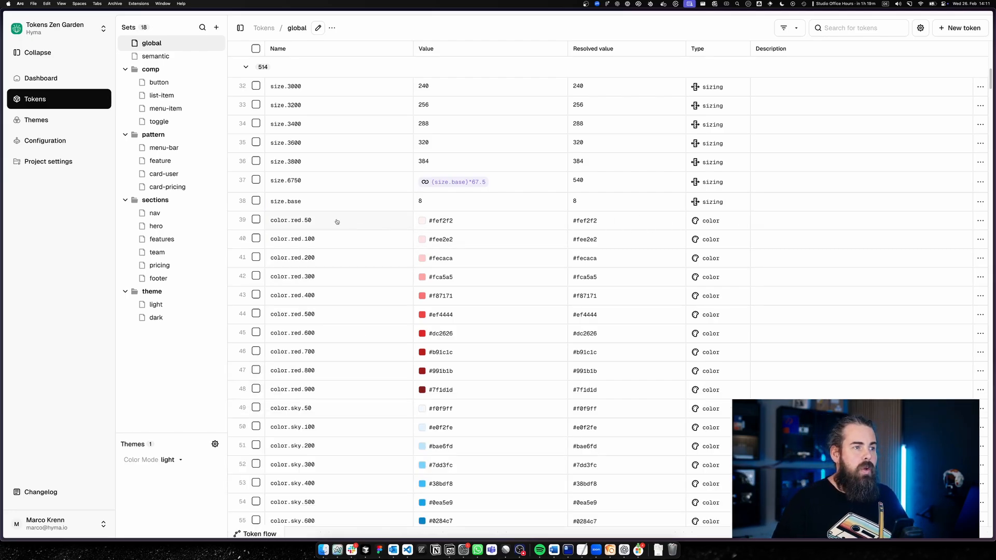
Inspect the edit form of the color.red.50 token, including its modifier and description options, and cancel without saving.
{"action": "left_click", "coordinate": [382, 220]}
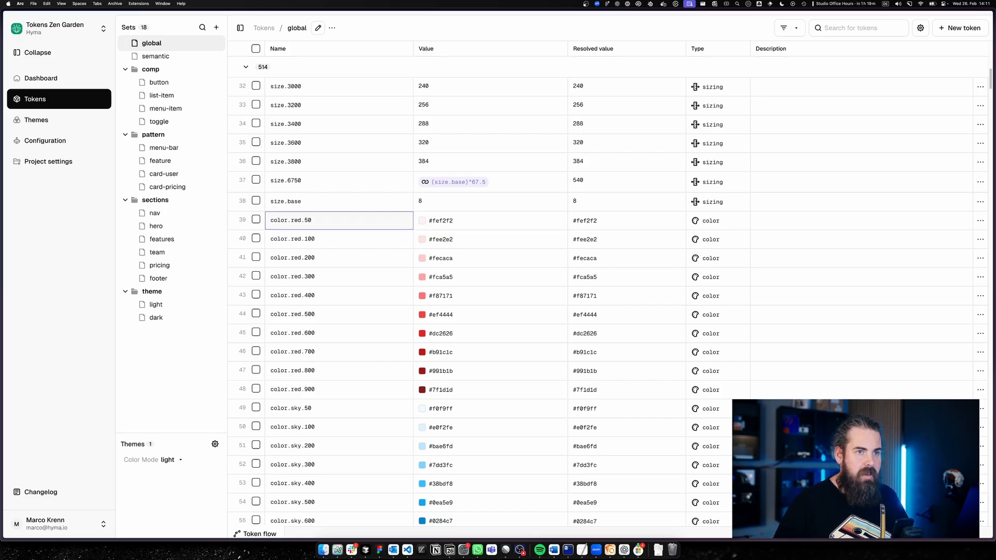
{"action": "key", "text": "Return"}
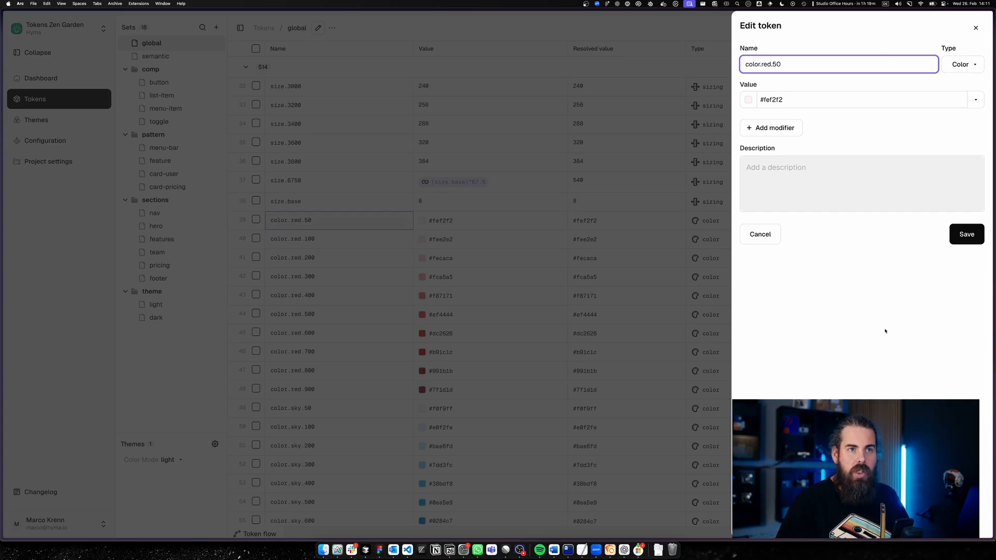
{"action": "left_click", "coordinate": [769, 129]}
{"action": "left_click", "coordinate": [799, 131]}
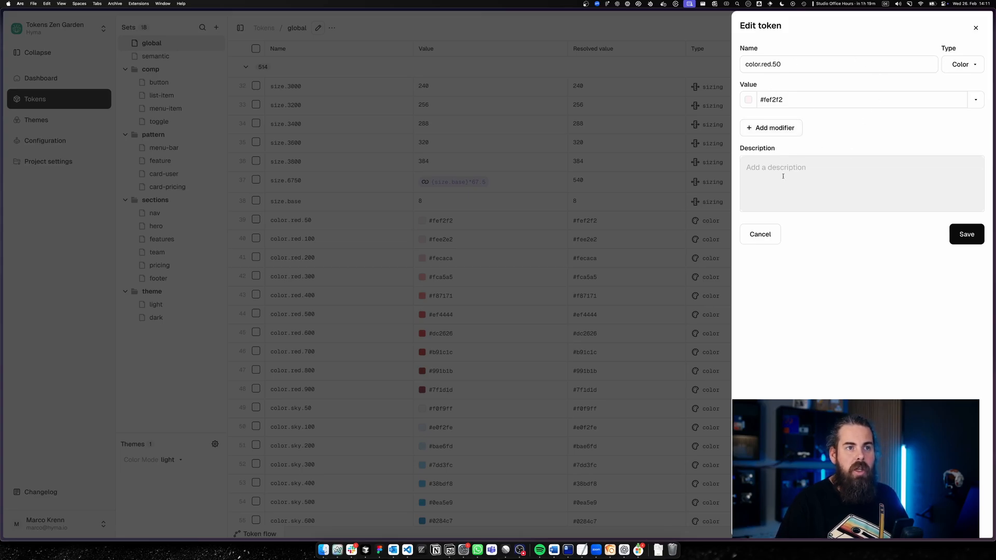
{"action": "left_click", "coordinate": [762, 237]}
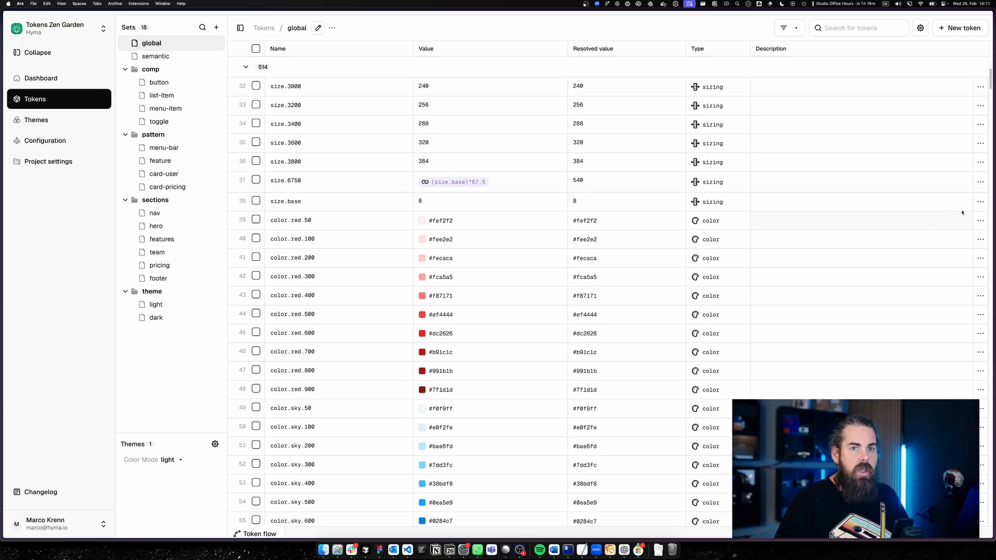
Examine the Edit, Duplicate and Delete actions offered for the size.base token and dismiss them.
{"action": "left_click", "coordinate": [980, 202]}
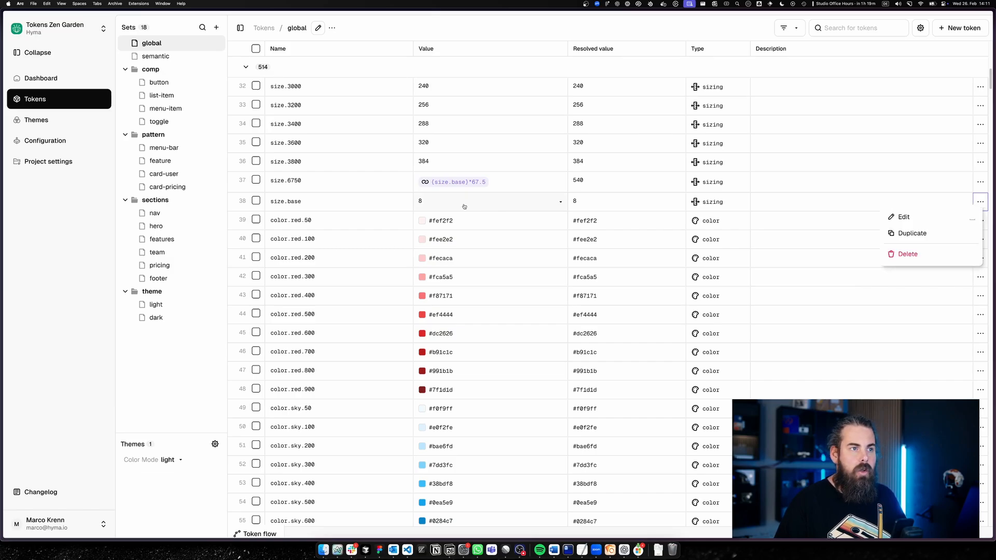
{"action": "right_click", "coordinate": [447, 205]}
{"action": "right_click", "coordinate": [334, 203]}
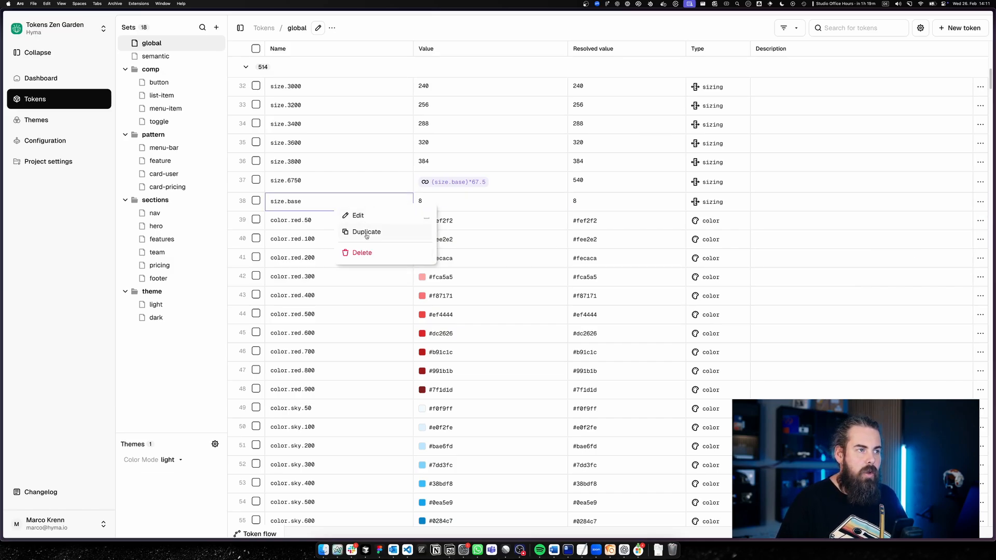
{"action": "left_click", "coordinate": [314, 202]}
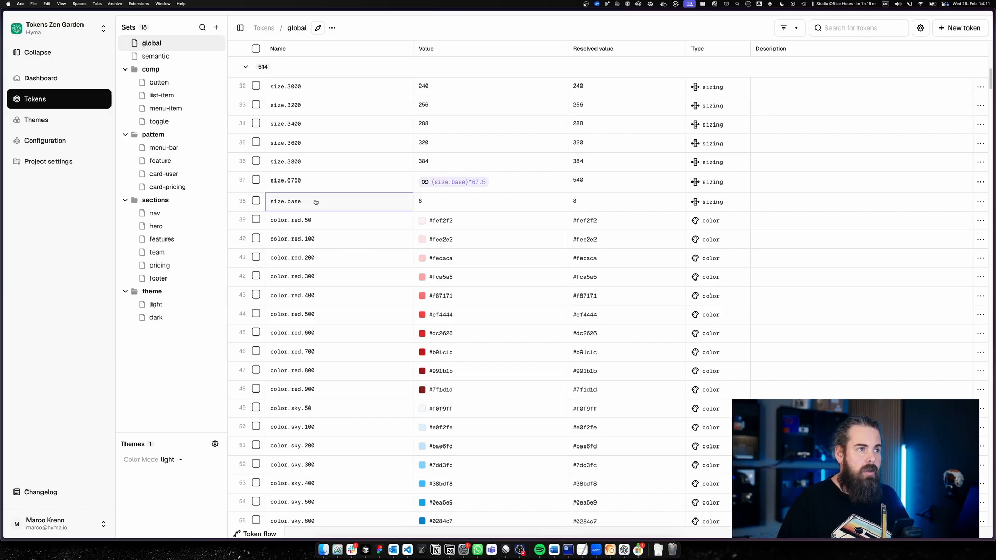
{"action": "right_click", "coordinate": [351, 113]}
{"action": "left_click", "coordinate": [343, 112]}
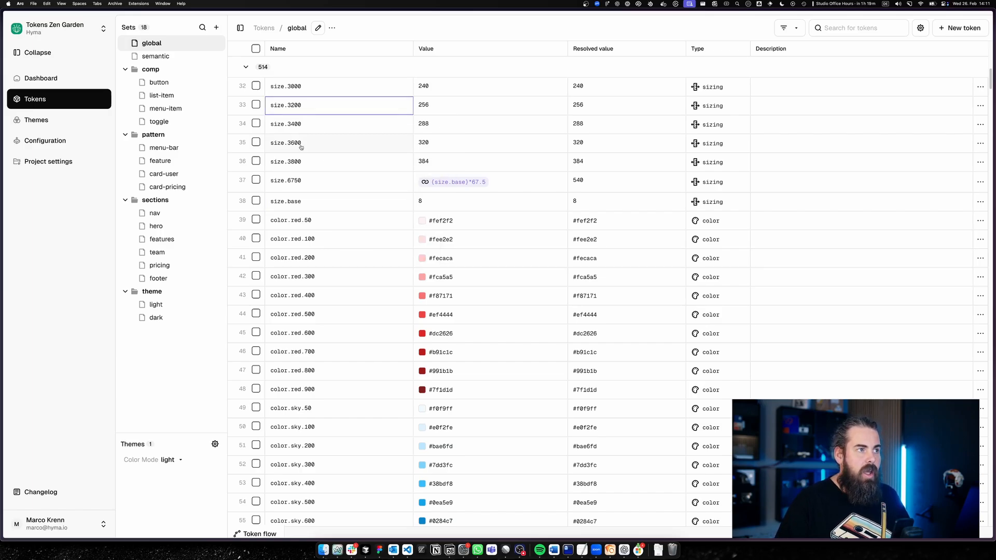
Select the tokens size.3200 through size.3600 to view the bulk actions, and deselect them.
{"action": "left_click", "coordinate": [256, 105]}
{"action": "left_click", "coordinate": [255, 143], "text": "shift"}
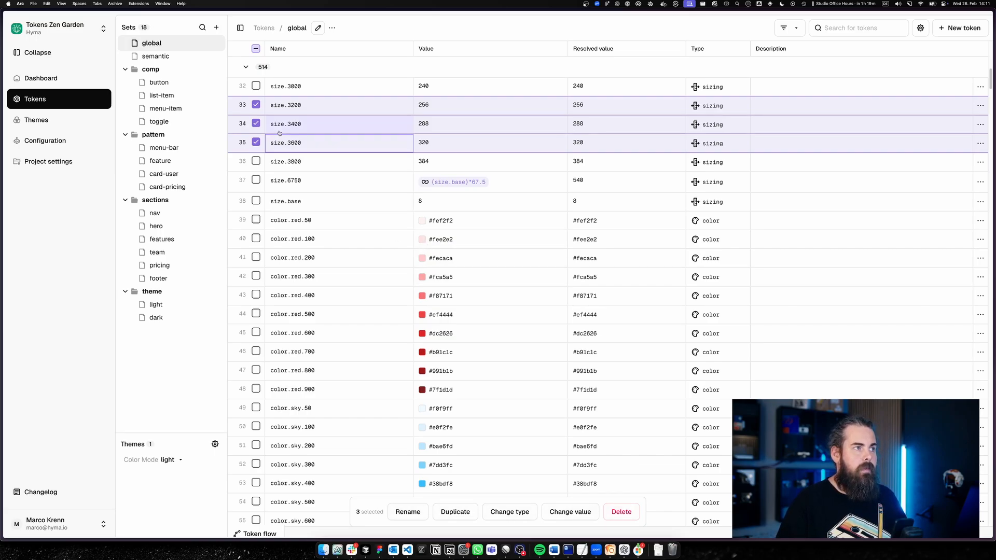
{"action": "left_click", "coordinate": [256, 143]}
{"action": "left_click", "coordinate": [255, 124]}
{"action": "left_click", "coordinate": [256, 105]}
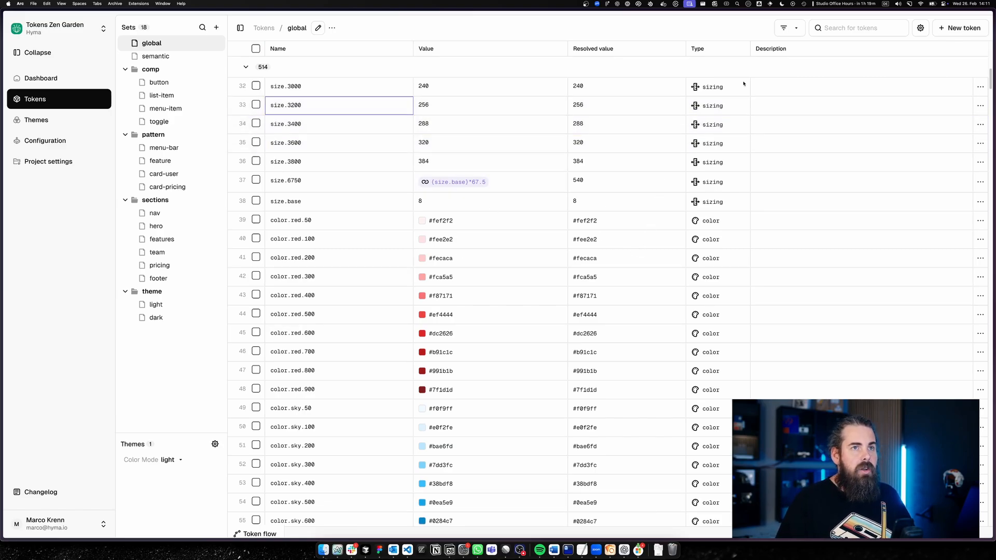
Filter the global token list by the Spacing type and restore it to Show All.
{"action": "left_click", "coordinate": [799, 30]}
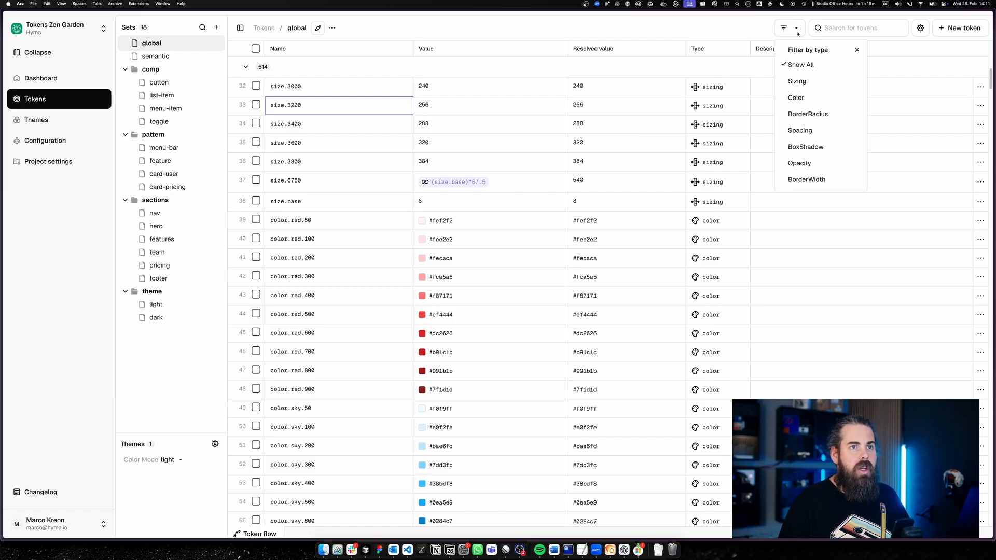
{"action": "left_click", "coordinate": [809, 131]}
{"action": "left_click", "coordinate": [604, 225]}
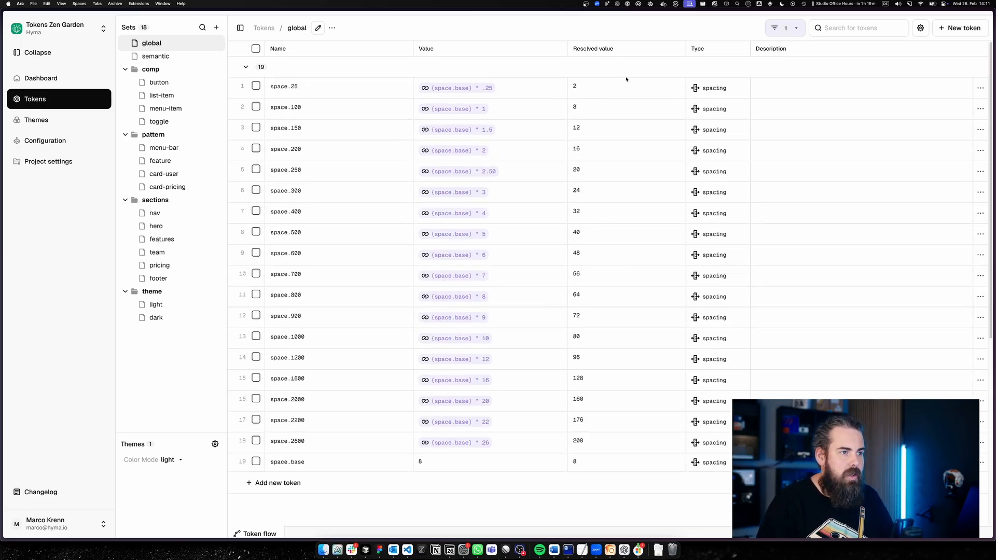
{"action": "left_click", "coordinate": [803, 28]}
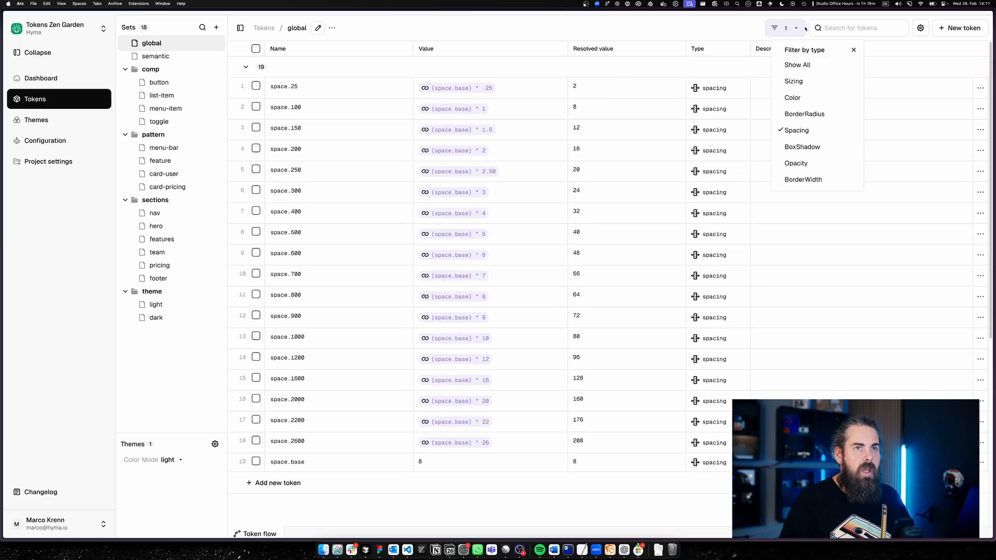
{"action": "left_click", "coordinate": [796, 64]}
Search the global tokens for "color.red" and clear the search.
{"action": "left_click", "coordinate": [850, 28]}
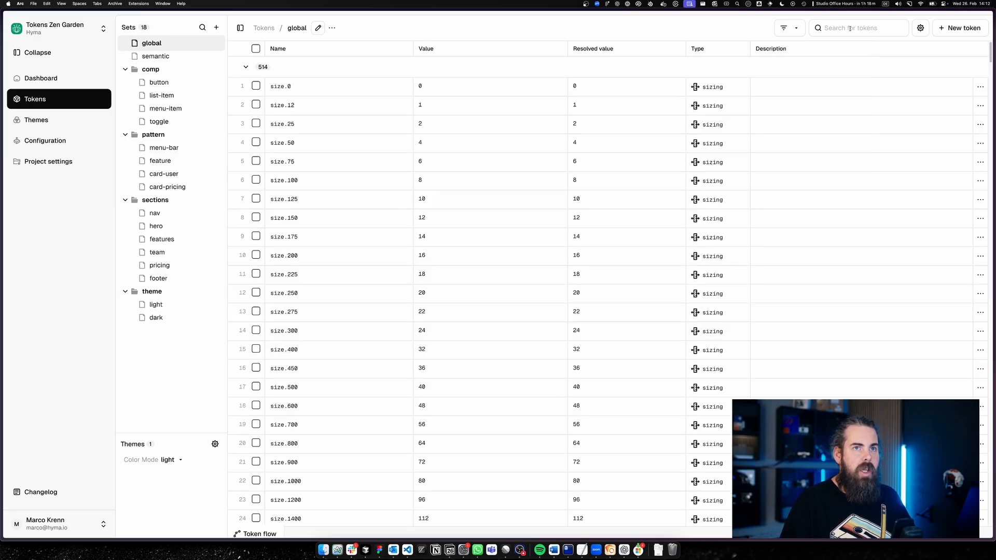
{"action": "left_click", "coordinate": [851, 28]}
{"action": "type", "text": "color.red"}
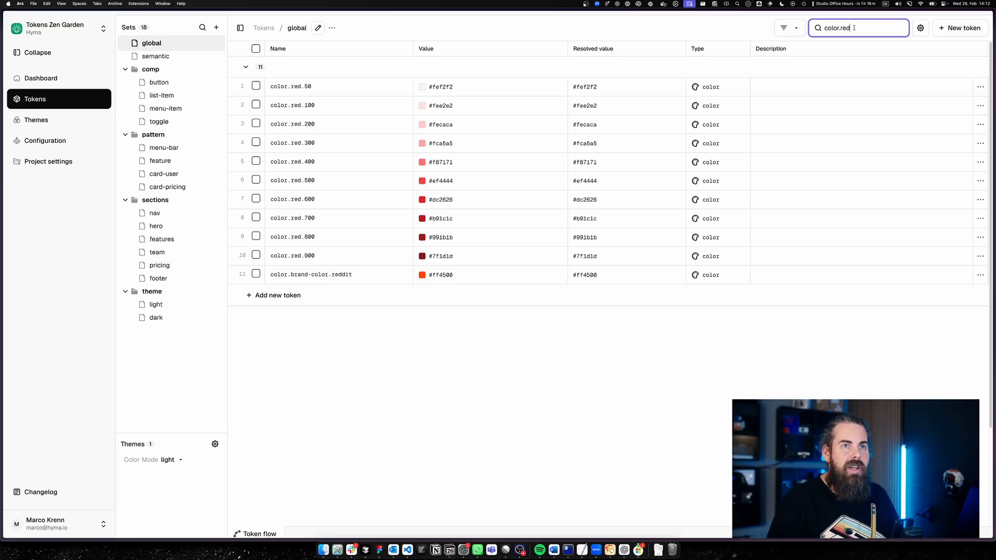
{"action": "left_click_drag", "start_coordinate": [853, 27], "coordinate": [809, 28]}
{"action": "key", "text": "BackSpace"}
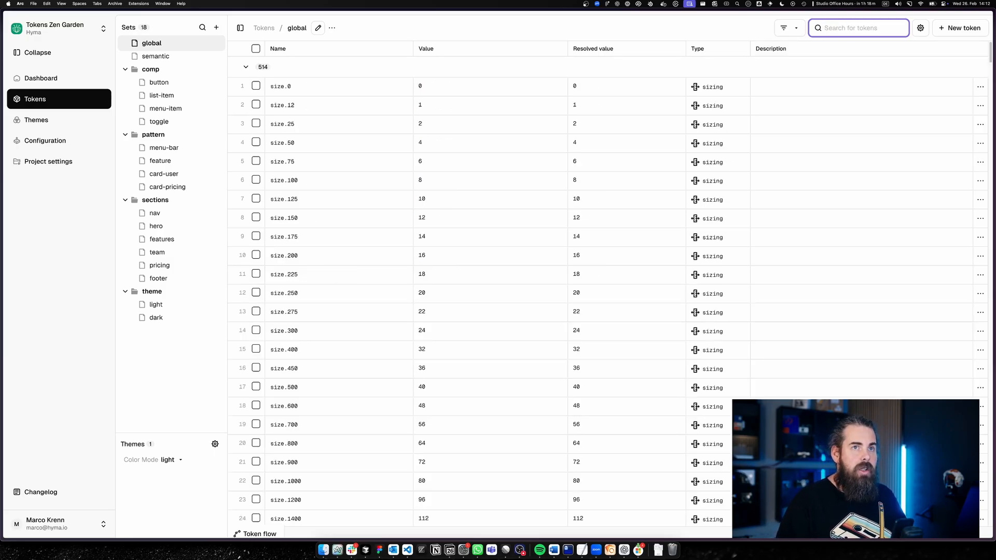
Change the table's nesting level to group tokens by the first part of their name, and look through the size and color groups.
{"action": "left_click", "coordinate": [920, 28]}
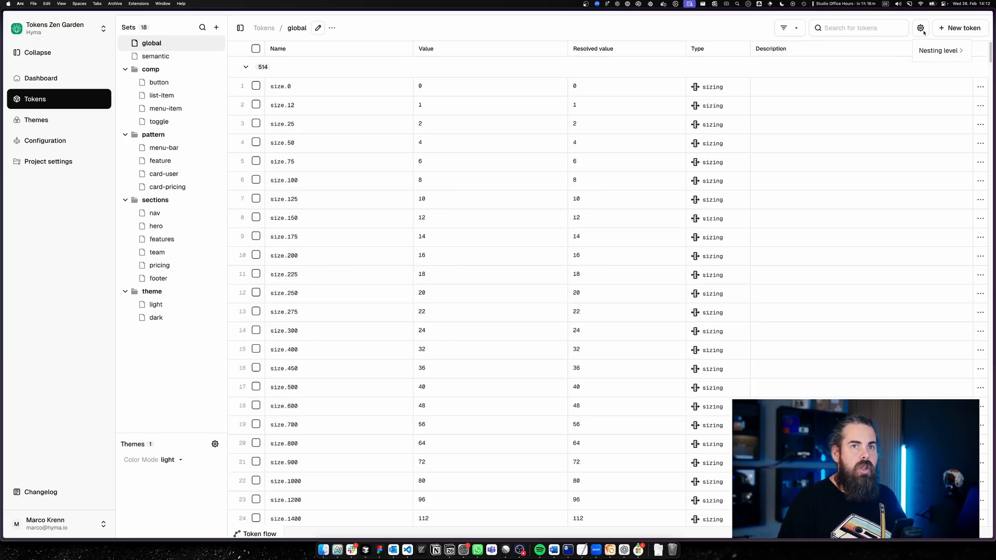
{"action": "mouse_move", "coordinate": [937, 50]}
{"action": "left_click", "coordinate": [893, 67]}
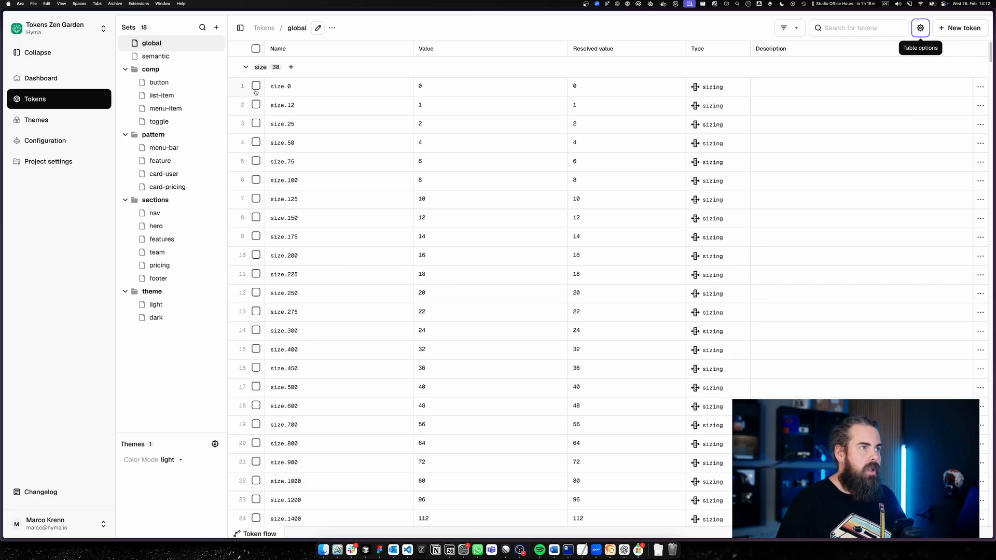
{"action": "scroll", "coordinate": [318, 207], "scroll_direction": "down", "scroll_amount": 10}
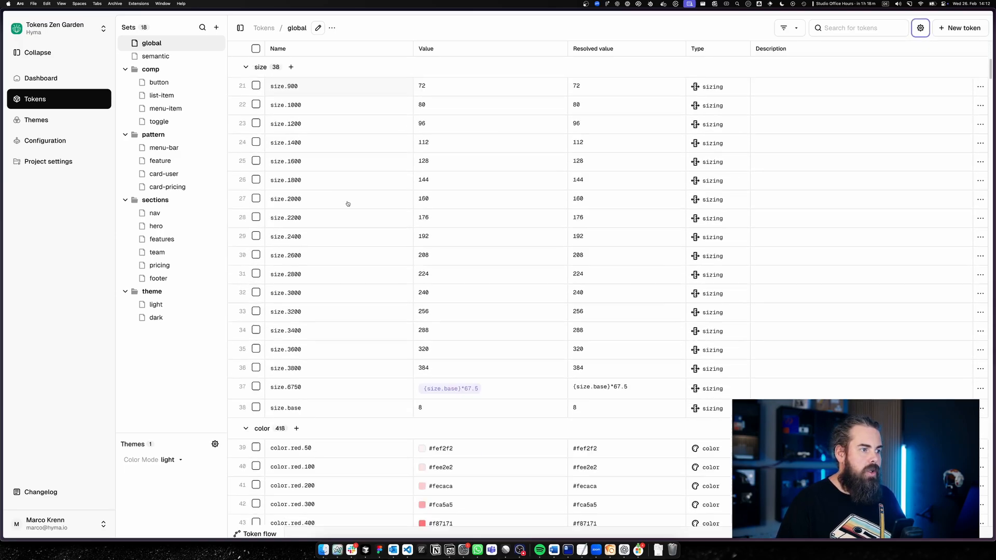
{"action": "scroll", "coordinate": [265, 291], "scroll_direction": "down", "scroll_amount": 10}
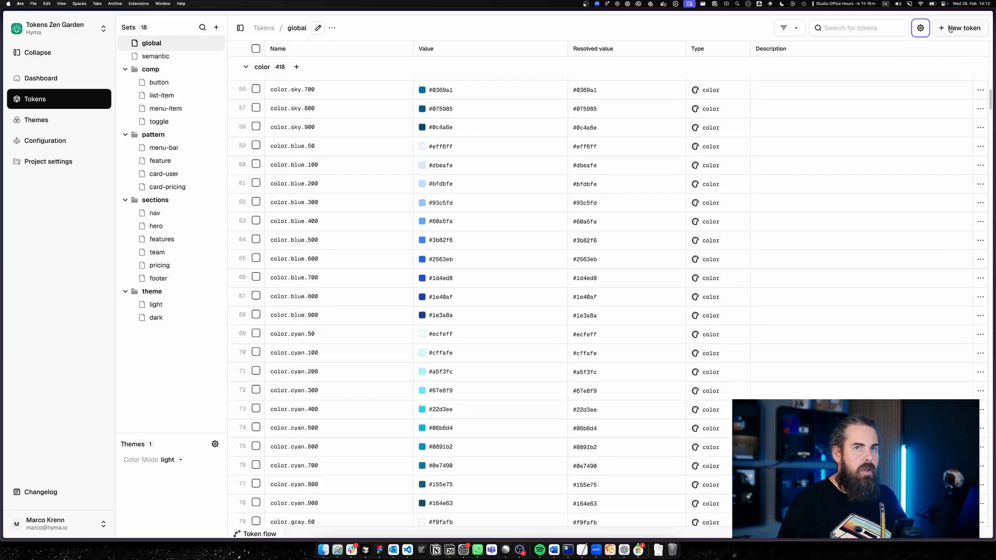
{"action": "scroll", "coordinate": [327, 60], "scroll_direction": "up", "scroll_amount": 20}
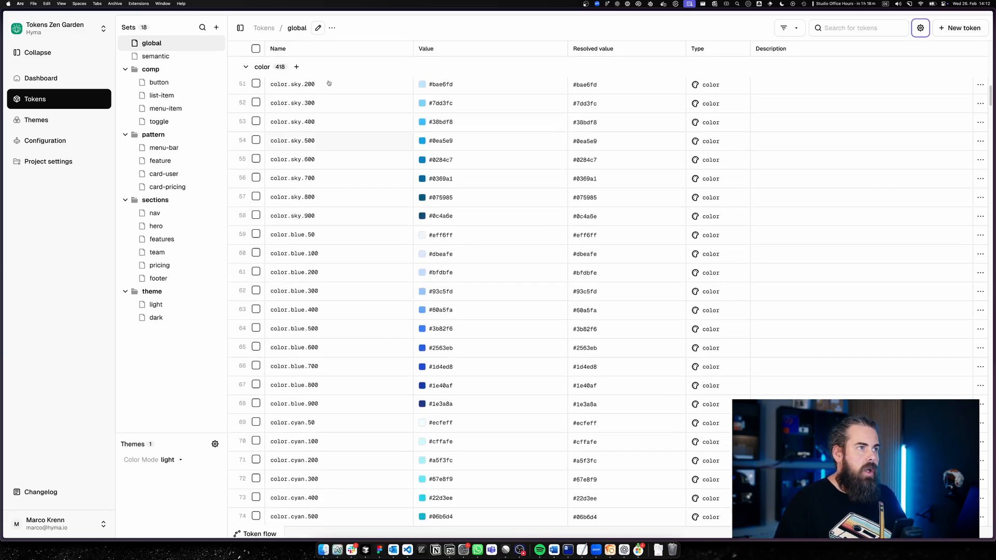
Review the global set's edit form and its download, duplicate and delete actions without changes, and open the semantic set.
{"action": "left_click", "coordinate": [318, 28]}
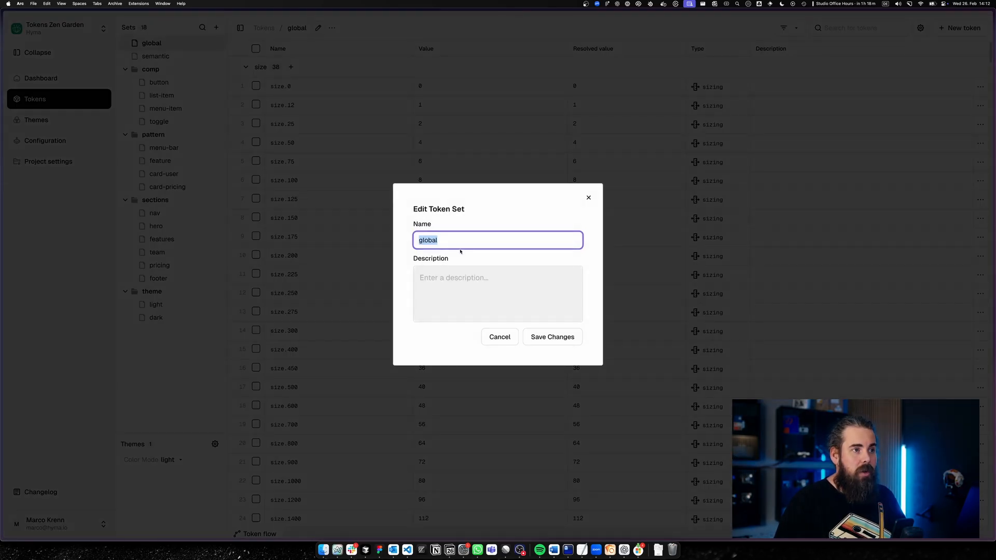
{"action": "left_click", "coordinate": [499, 338]}
{"action": "left_click", "coordinate": [332, 28]}
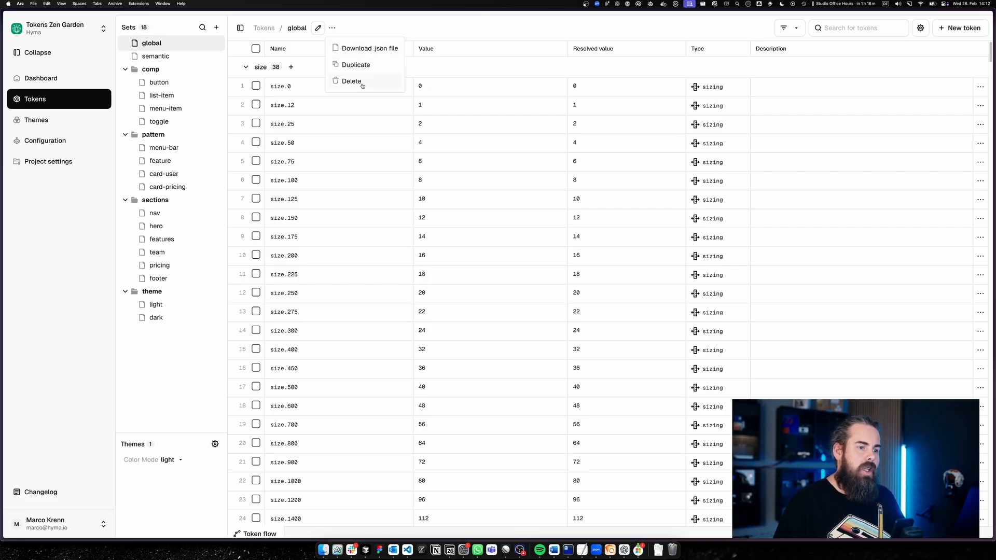
{"action": "left_click", "coordinate": [531, 23]}
{"action": "left_click", "coordinate": [171, 56]}
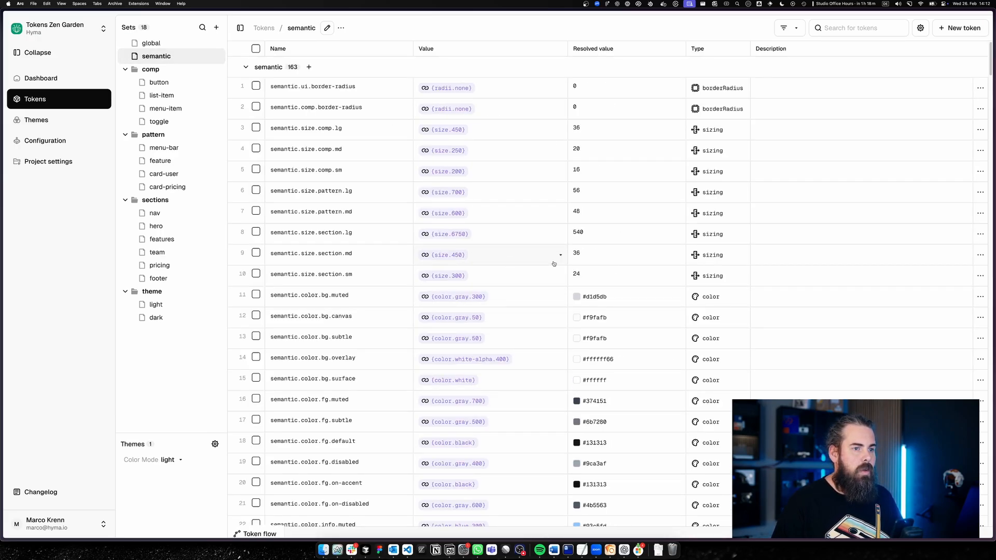
Set the value of semantic.ui.border-radius to the radii.100 reference, and undo the change.
{"action": "left_click", "coordinate": [486, 88]}
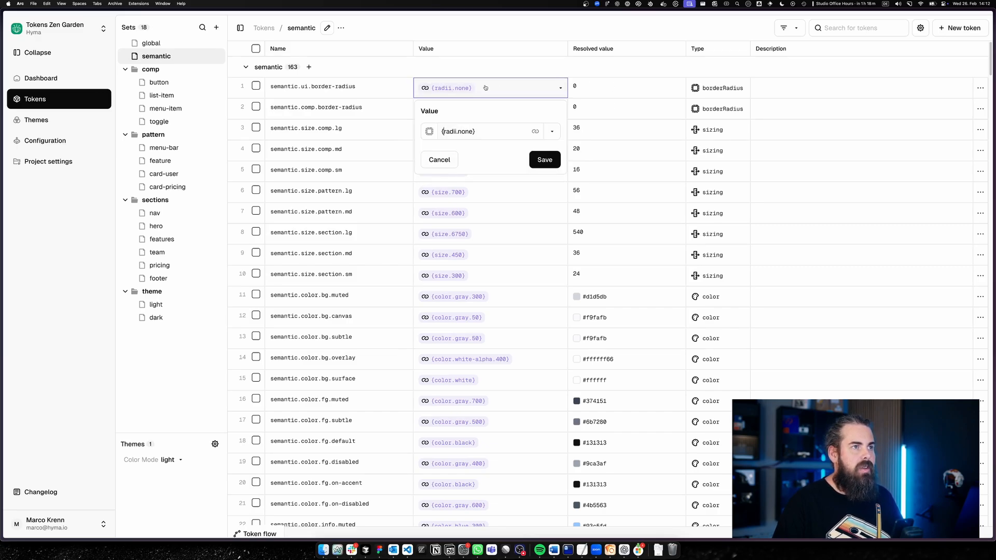
{"action": "key", "text": "BackSpace"}
{"action": "key", "text": "BackSpace"}
{"action": "key", "text": "BackSpace"}
{"action": "key", "text": "BackSpace"}
{"action": "key", "text": "BackSpace"}
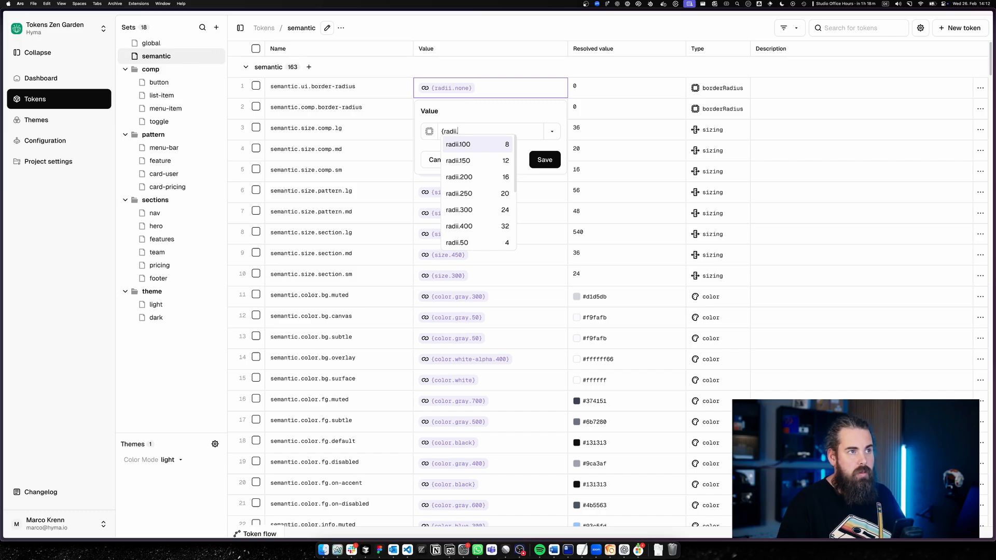
{"action": "left_click", "coordinate": [479, 143]}
{"action": "key", "text": "Return"}
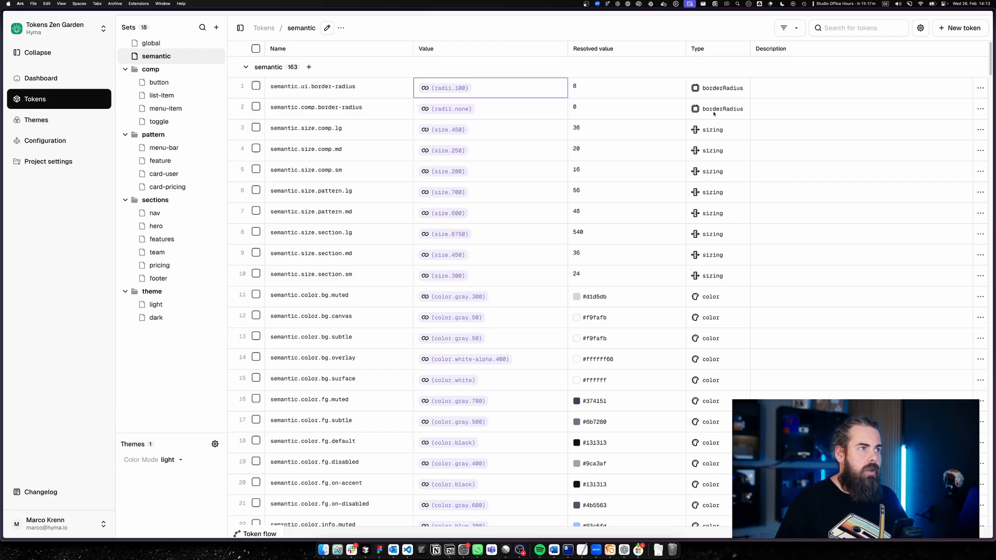
{"action": "key", "text": "super+z"}
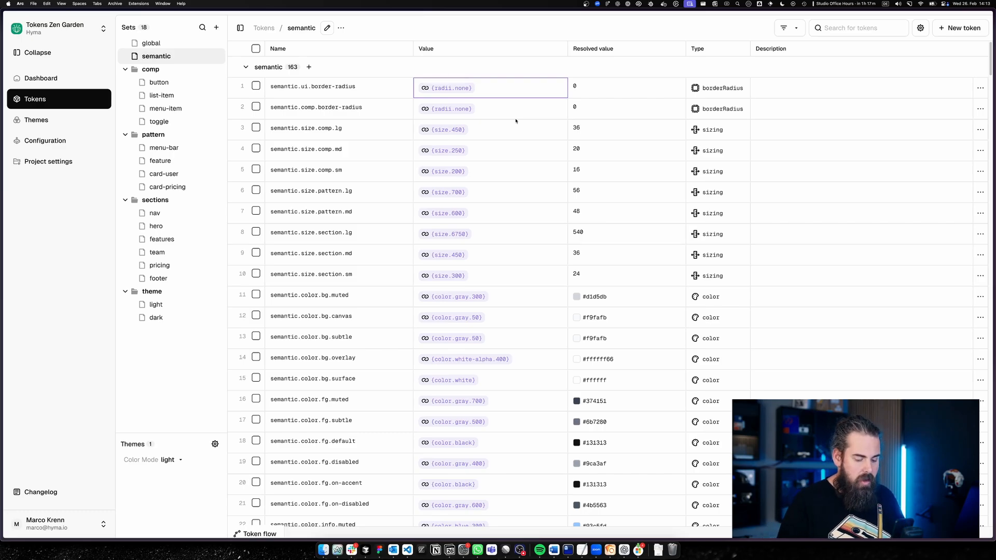
Find the theme toggle in the command palette with "dar" and switch the interface to dark.
{"action": "key", "text": "super+k"}
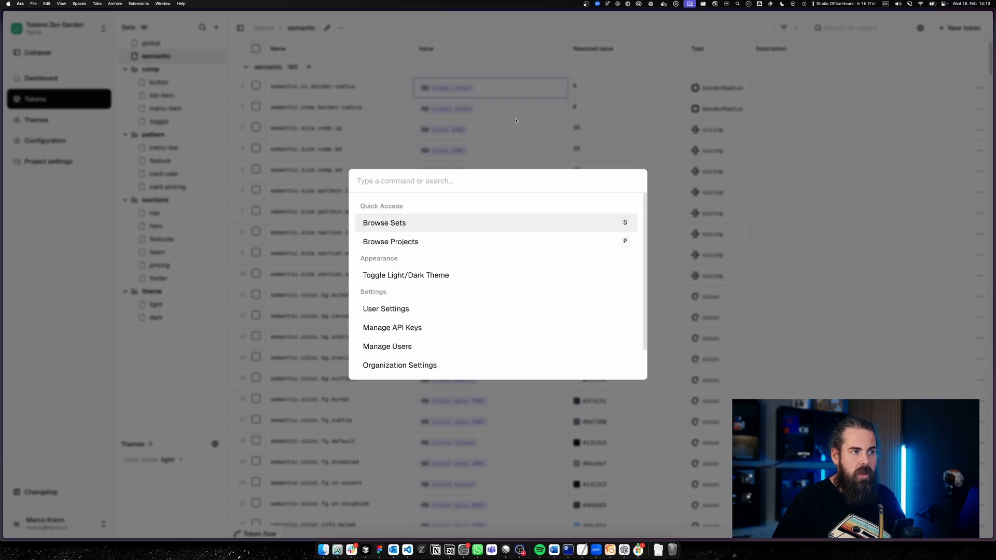
{"action": "type", "text": "dak"}
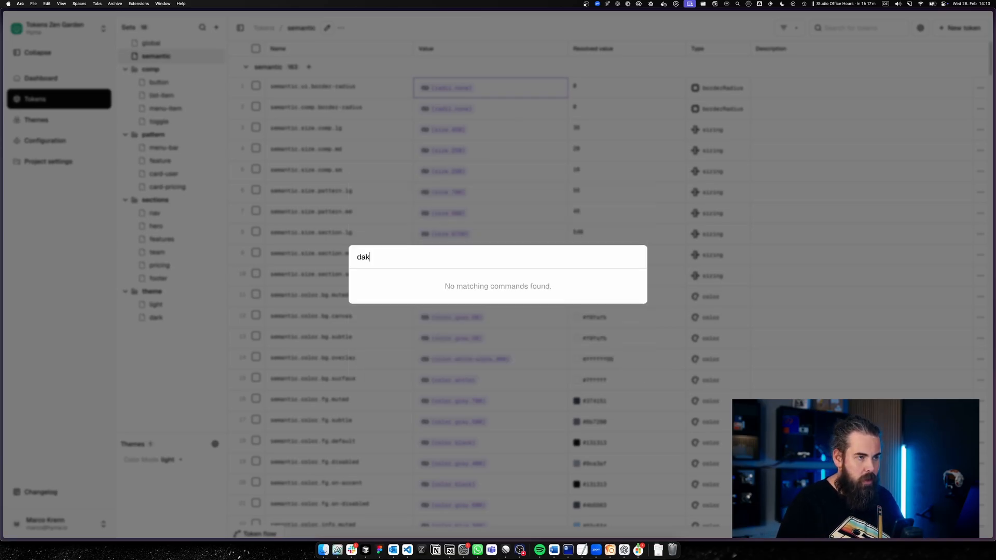
{"action": "key", "text": "BackSpace"}
{"action": "key", "text": "BackSpace"}
{"action": "type", "text": "ar"}
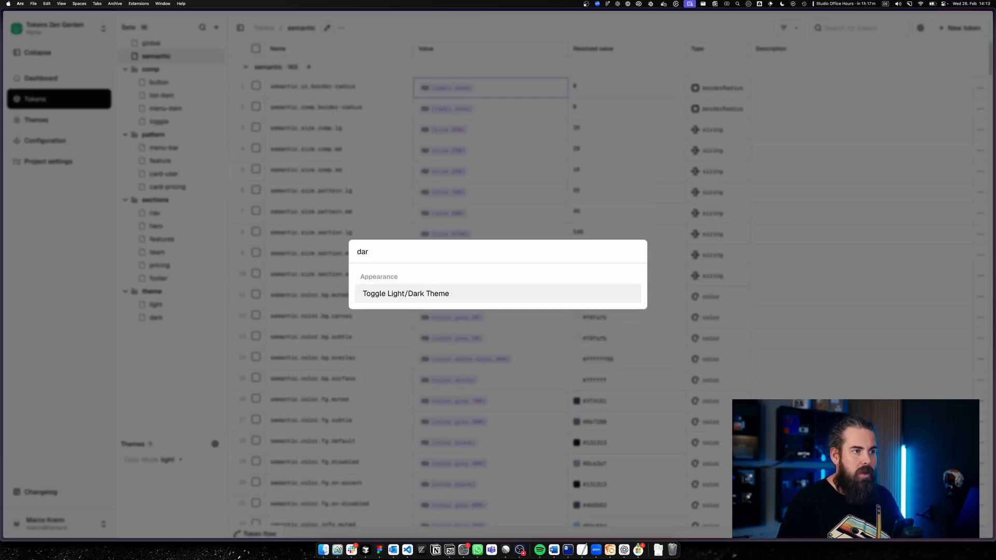
{"action": "key", "text": "Return"}
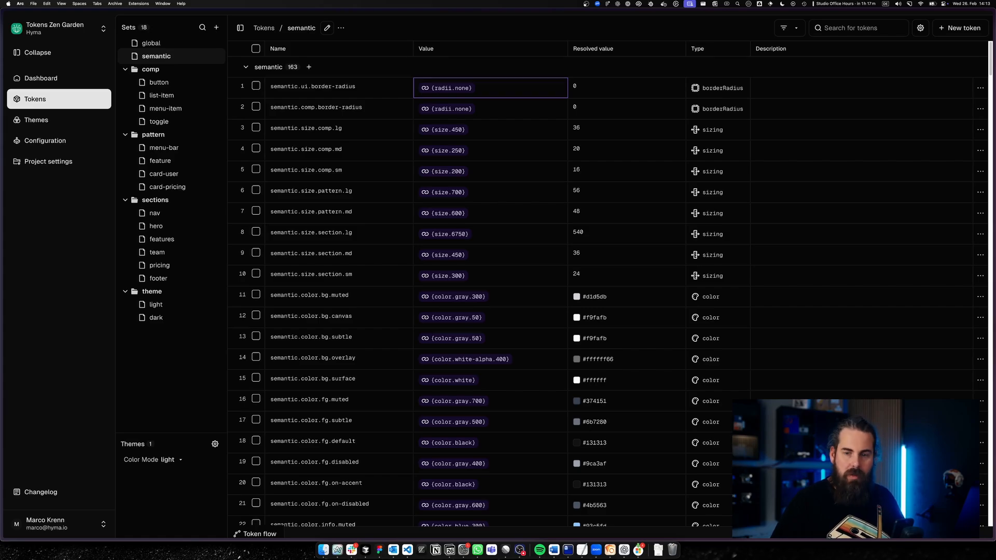
Find the theme toggle in the command palette with "li" and switch the interface back to light.
{"action": "key", "text": "super+k"}
{"action": "type", "text": "li"}
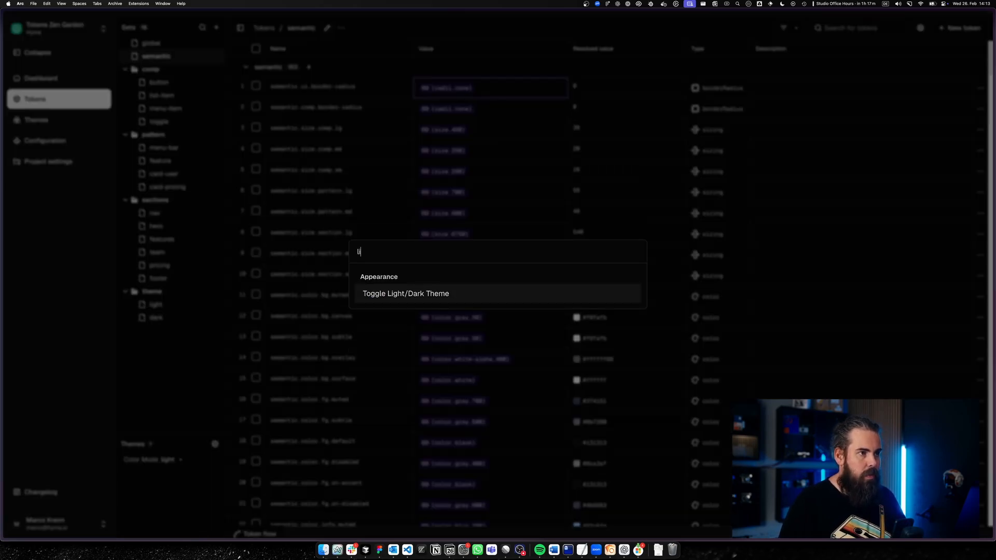
{"action": "key", "text": "Return"}
Browse the token sets from the command palette, filter them by "butt" and open comp/button.
{"action": "key", "text": "super+k"}
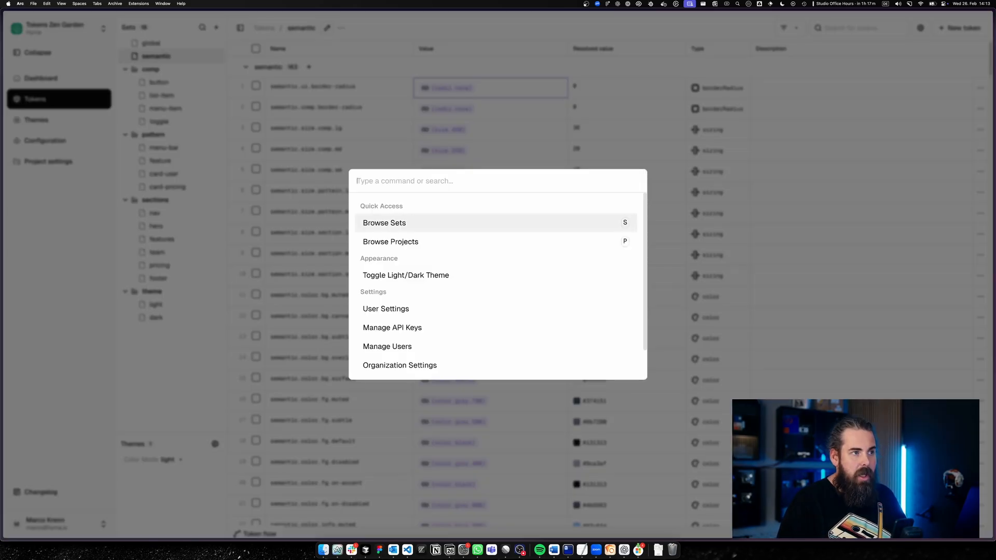
{"action": "type", "text": "s"}
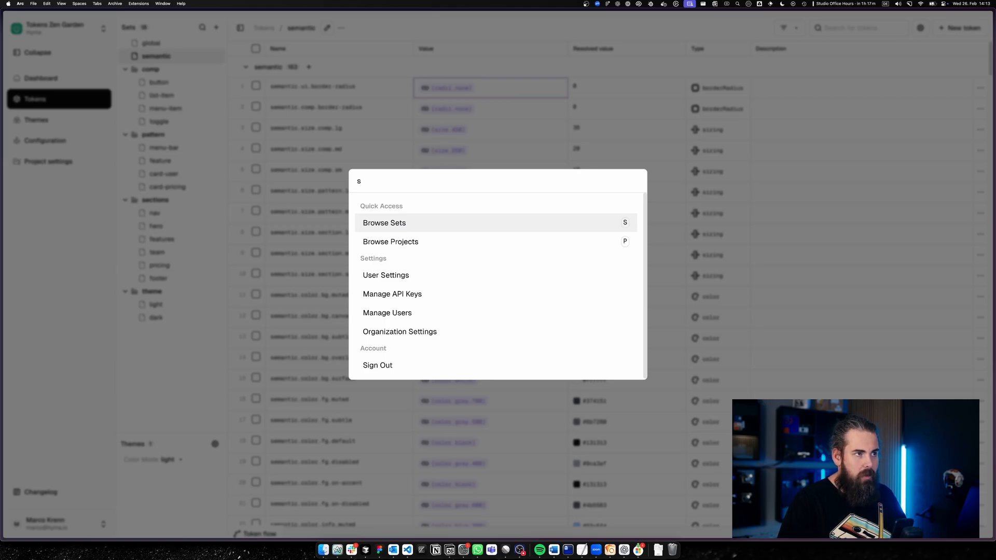
{"action": "key", "text": "Return"}
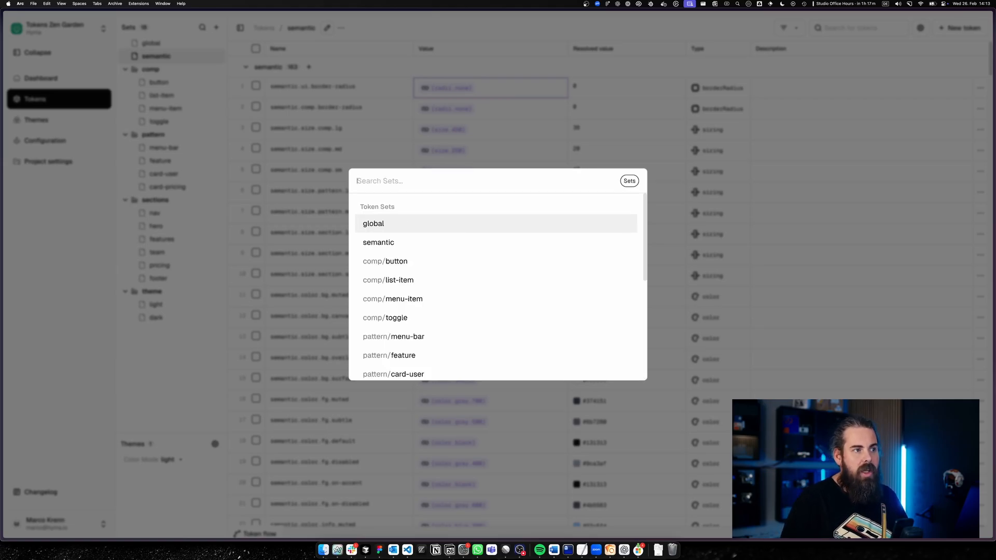
{"action": "type", "text": "butt"}
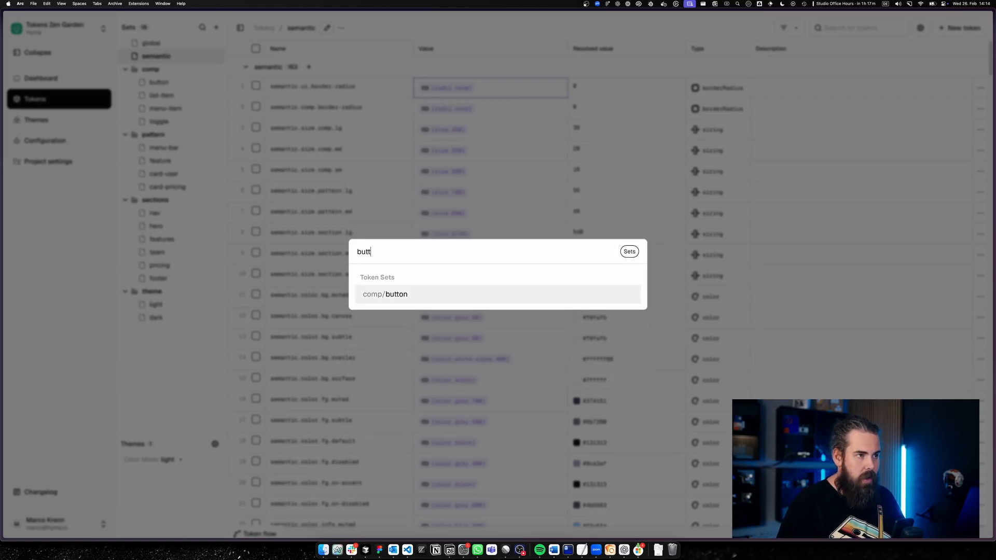
{"action": "key", "text": "Return"}
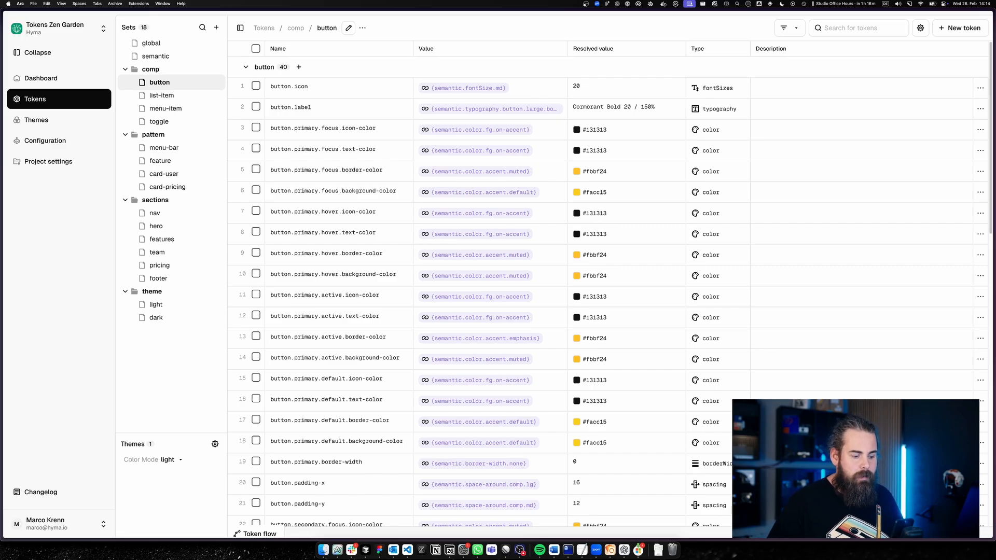
Browse the projects from the command palette and open the Tokens Zen Garden project.
{"action": "key", "text": "super+k"}
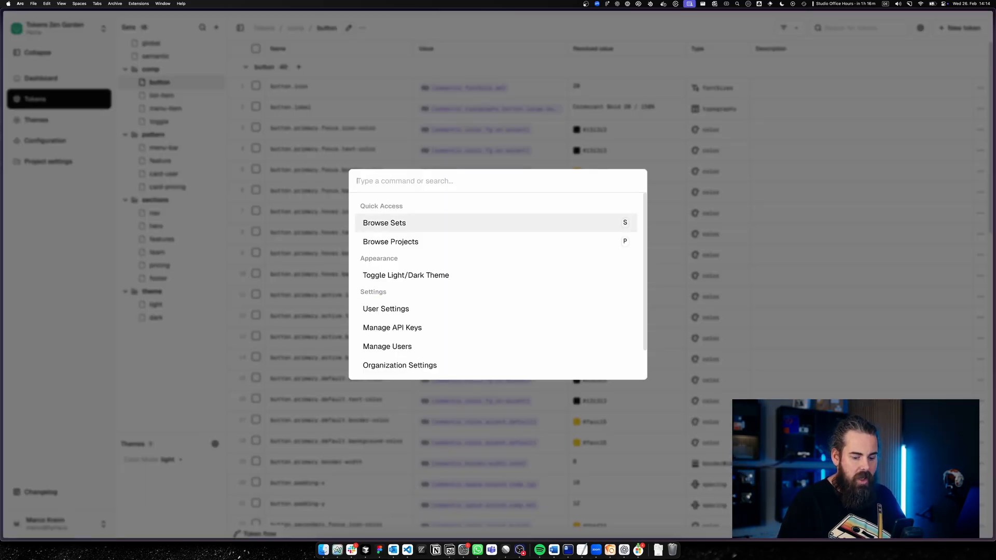
{"action": "type", "text": "p"}
{"action": "key", "text": "Return"}
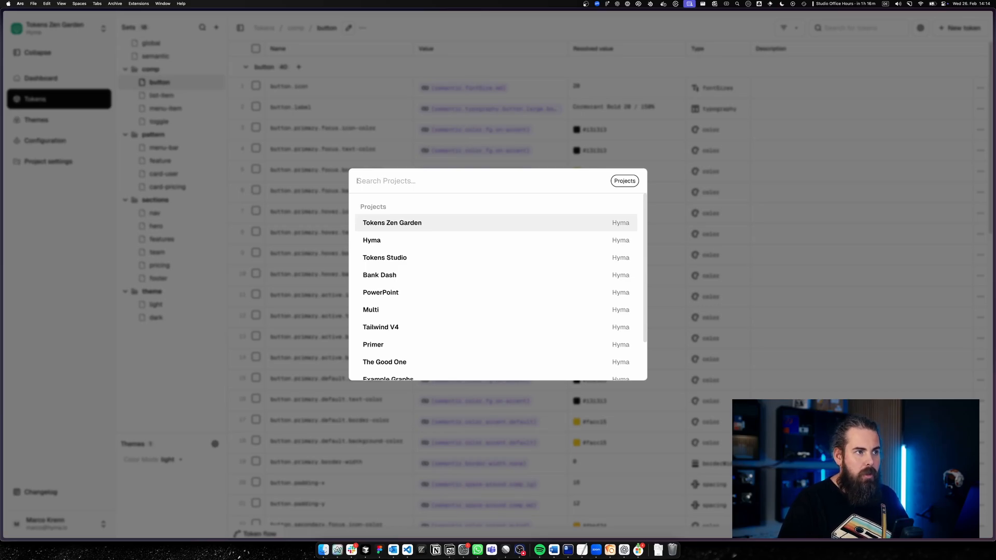
{"action": "key", "text": "Return"}
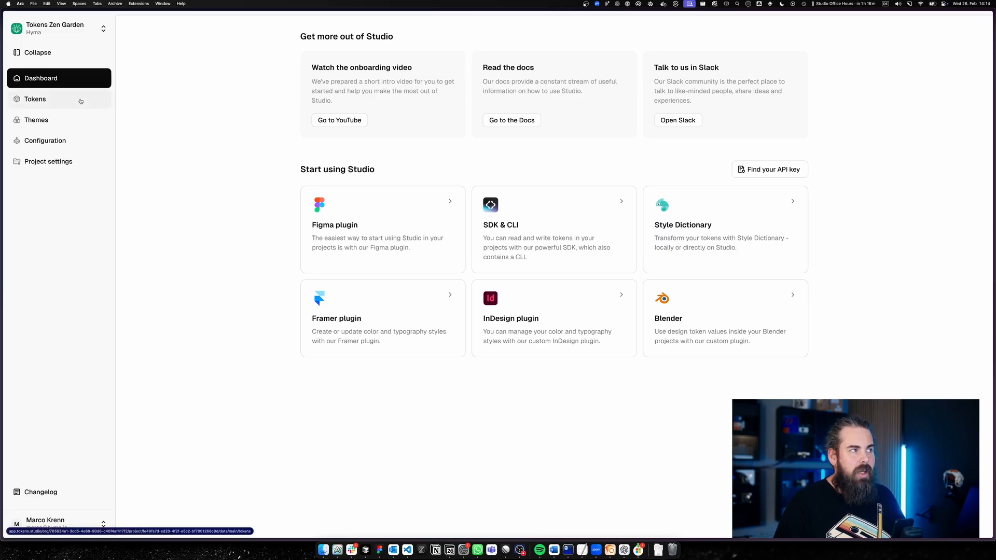
Browse the token sets from the command palette, filter them by "gl" and open the global set.
{"action": "key", "text": "super+k"}
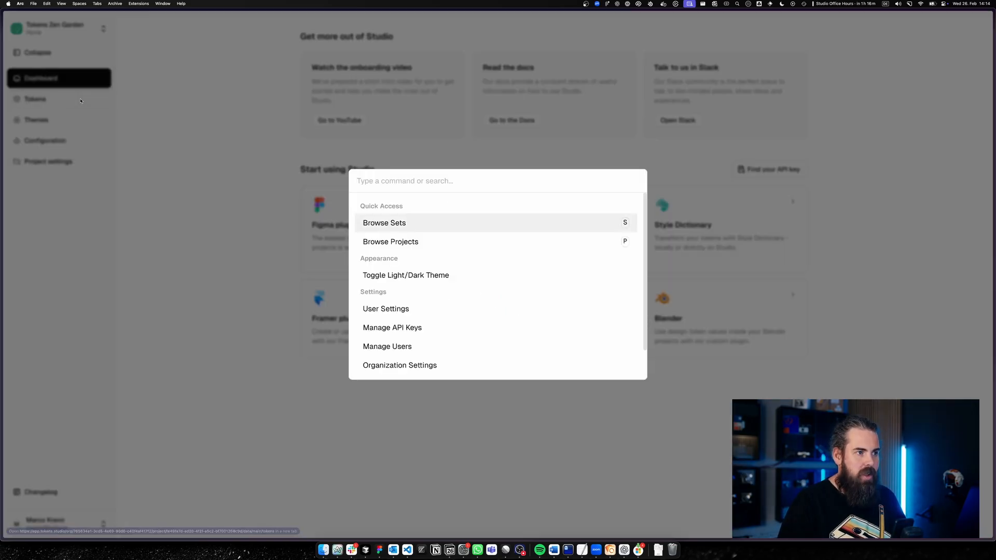
{"action": "type", "text": "s"}
{"action": "key", "text": "Return"}
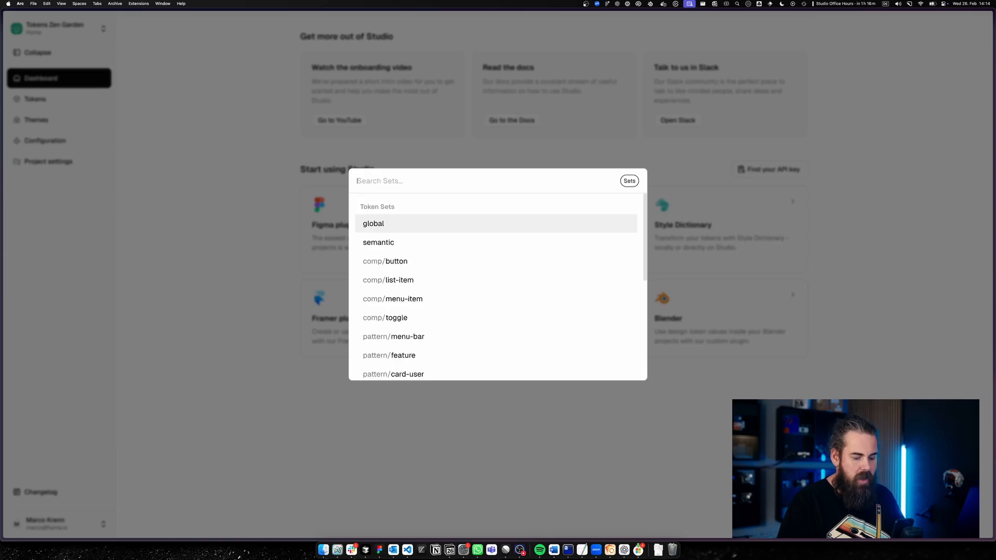
{"action": "type", "text": "gl"}
{"action": "key", "text": "Return"}
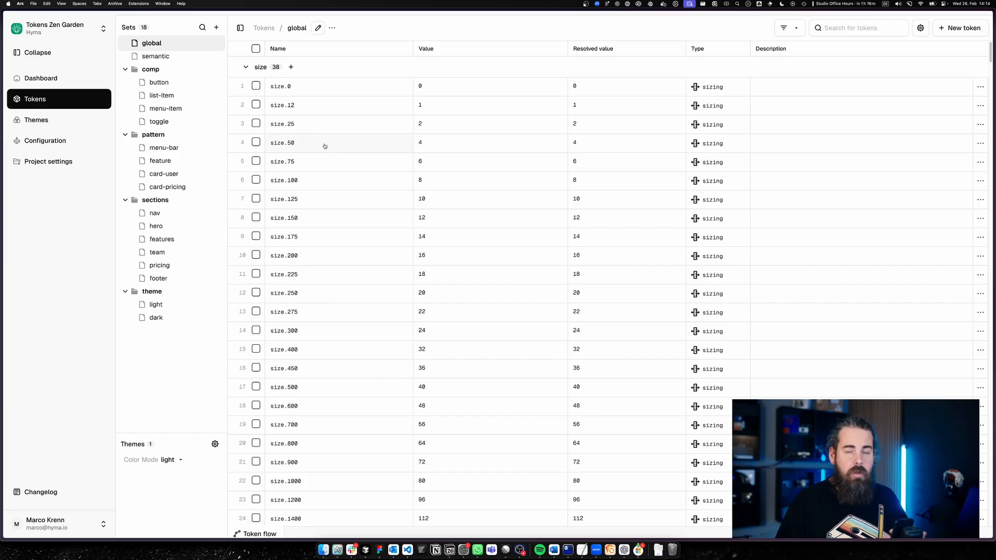
Switch the Color Mode theme to dark, unset it, and set it back to light.
{"action": "left_click", "coordinate": [174, 460]}
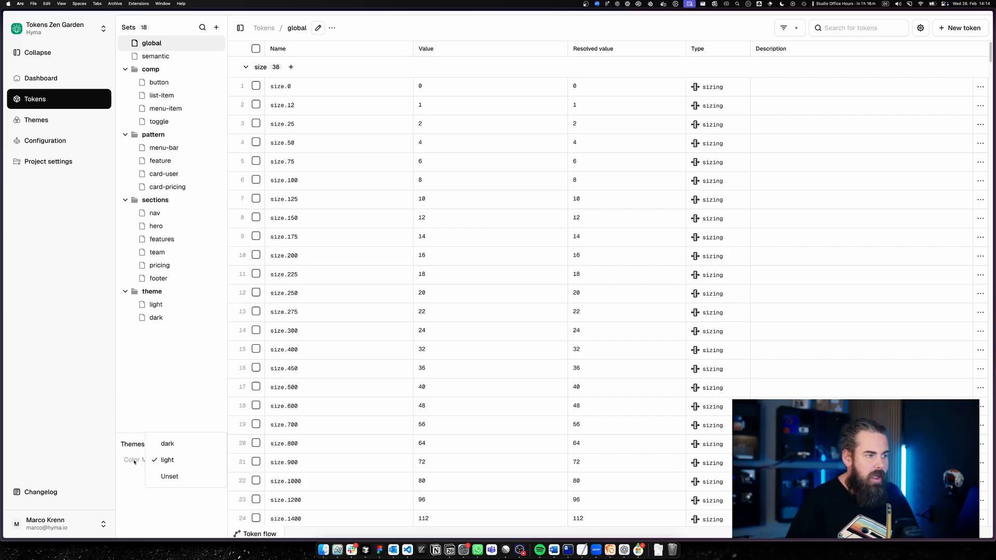
{"action": "left_click", "coordinate": [180, 445]}
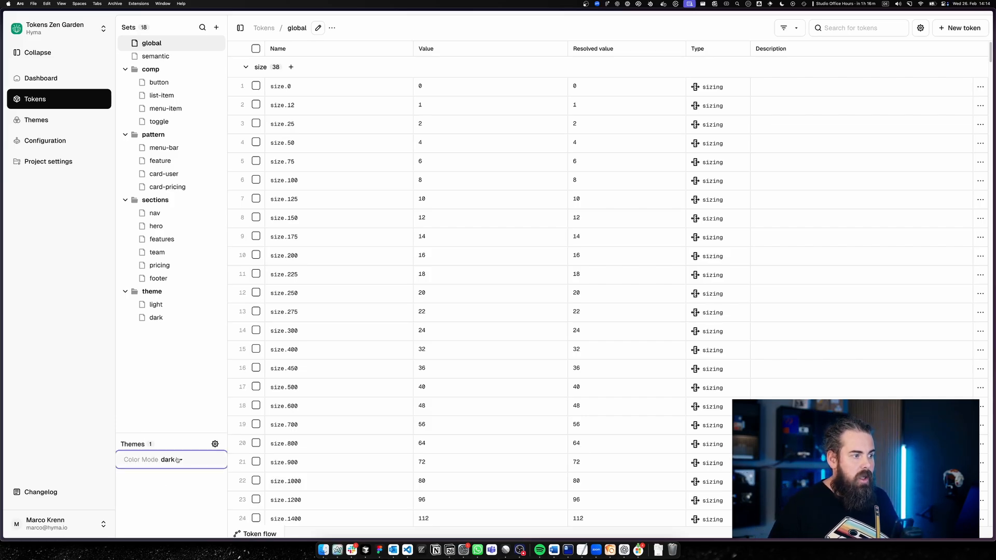
{"action": "left_click", "coordinate": [178, 459]}
{"action": "left_click", "coordinate": [180, 492]}
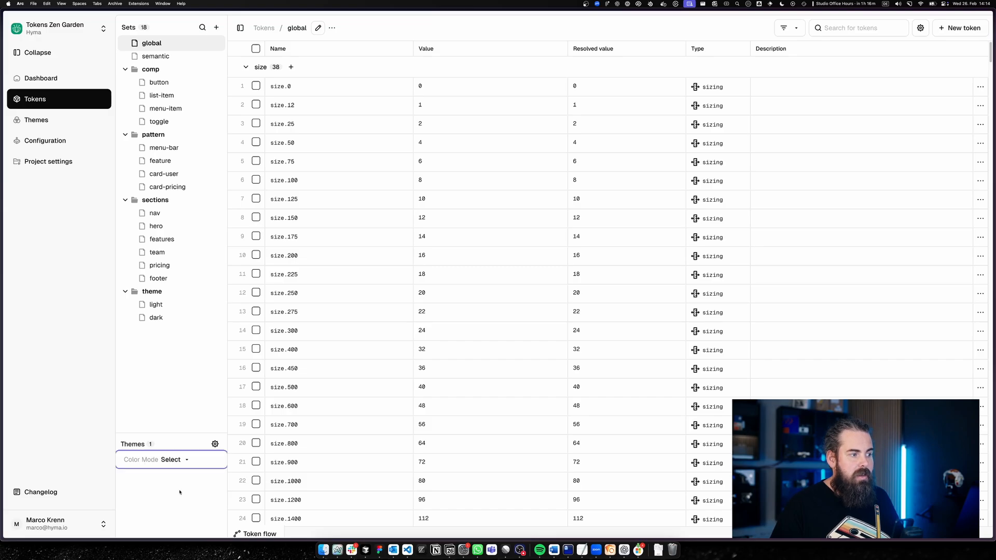
{"action": "left_click", "coordinate": [180, 459]}
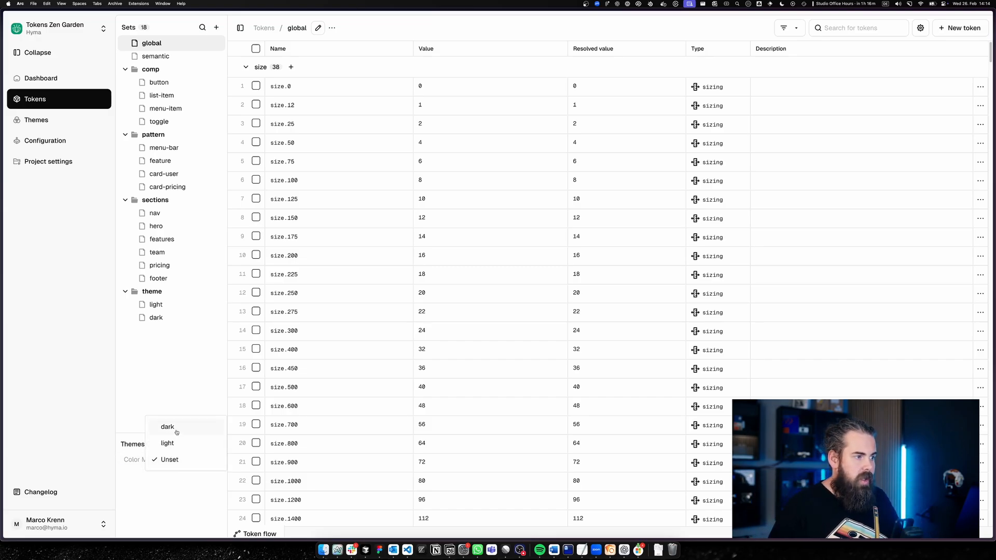
{"action": "left_click", "coordinate": [175, 442]}
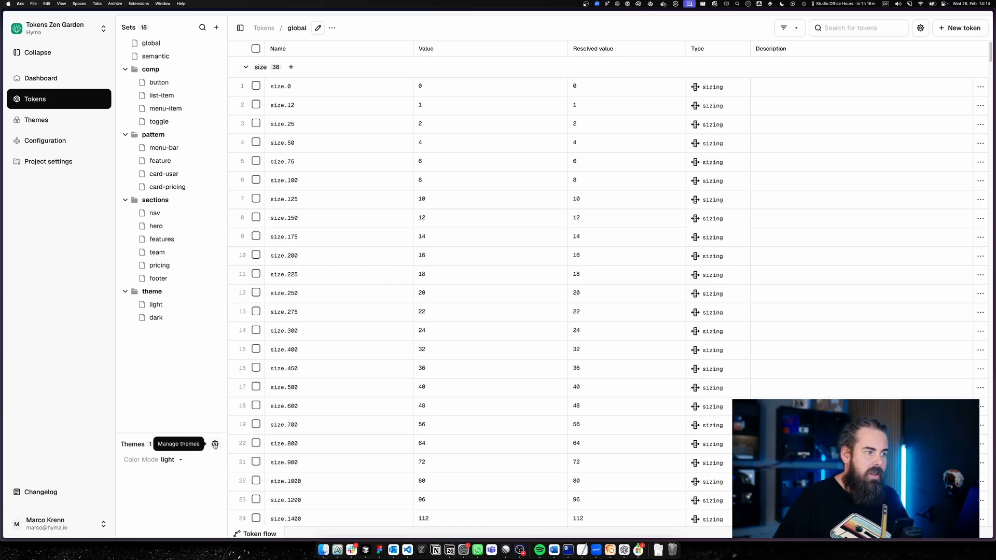
Examine the Color Mode theme group's options and the token set assignments of its dark option.
{"action": "left_click", "coordinate": [67, 119]}
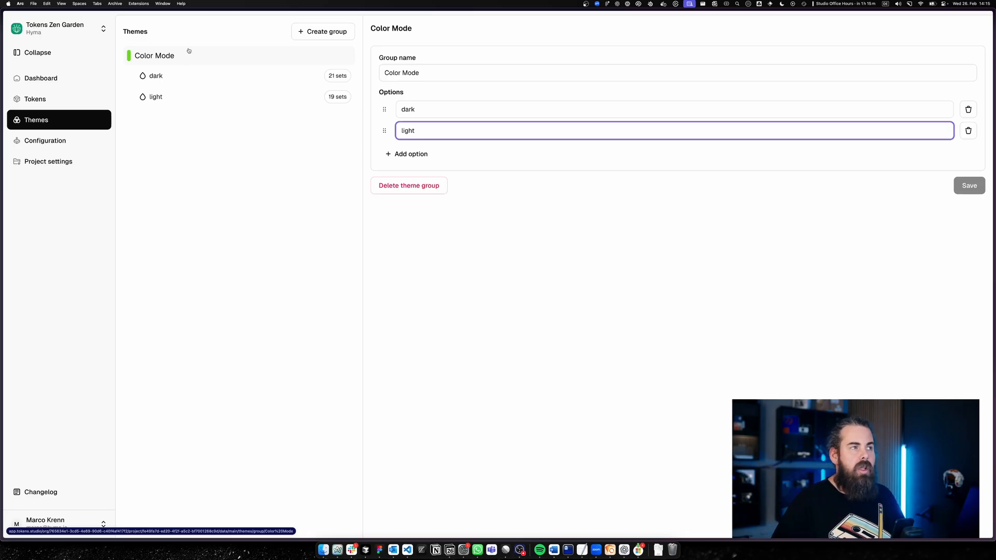
{"action": "left_click", "coordinate": [194, 84]}
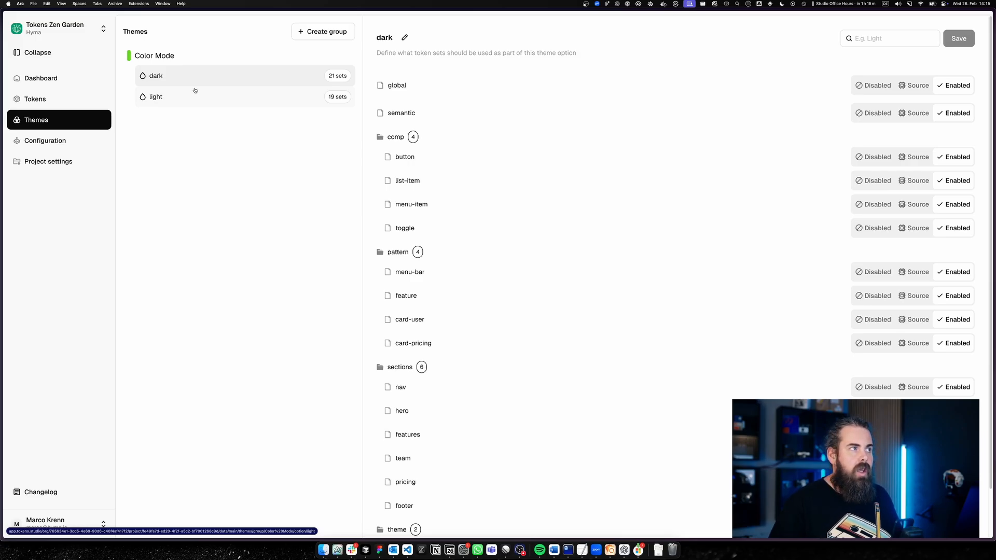
{"action": "left_click", "coordinate": [204, 56]}
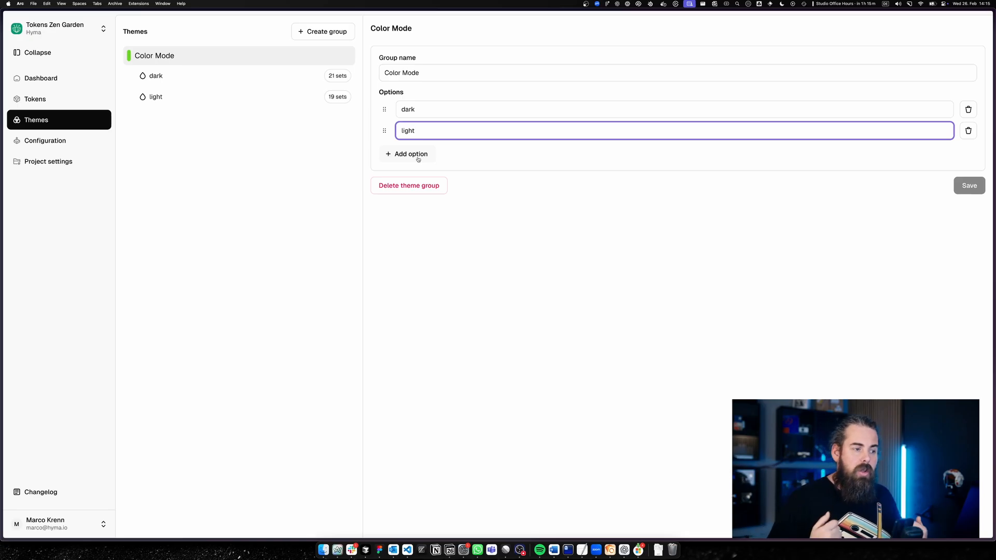
{"action": "left_click", "coordinate": [303, 85]}
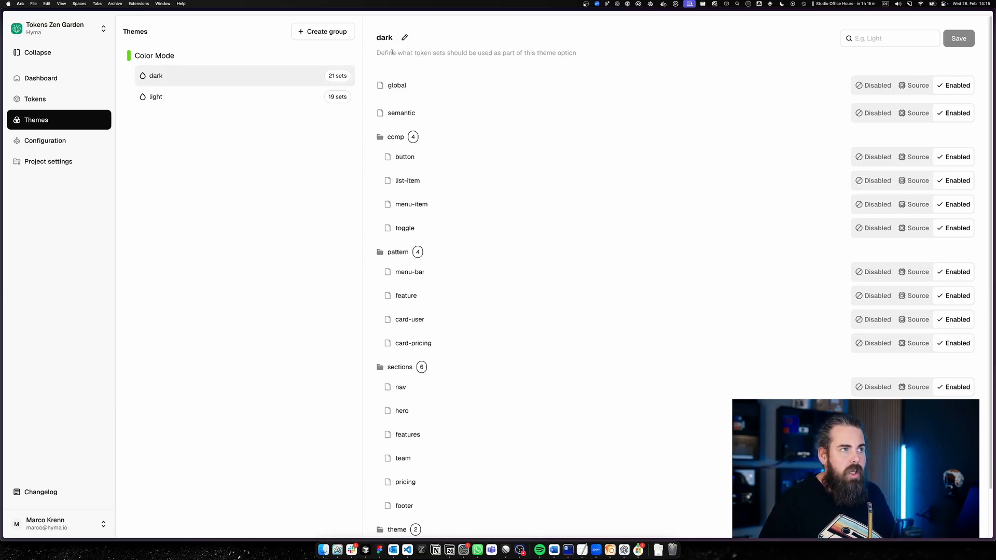
{"action": "scroll", "coordinate": [496, 133], "scroll_direction": "down", "scroll_amount": 2}
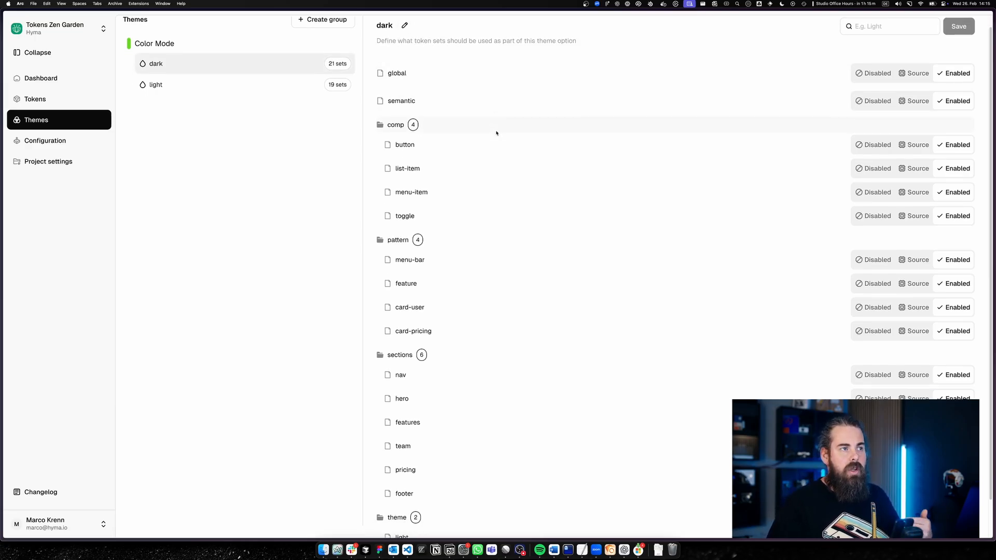
{"action": "scroll", "coordinate": [584, 175], "scroll_direction": "up", "scroll_amount": 2}
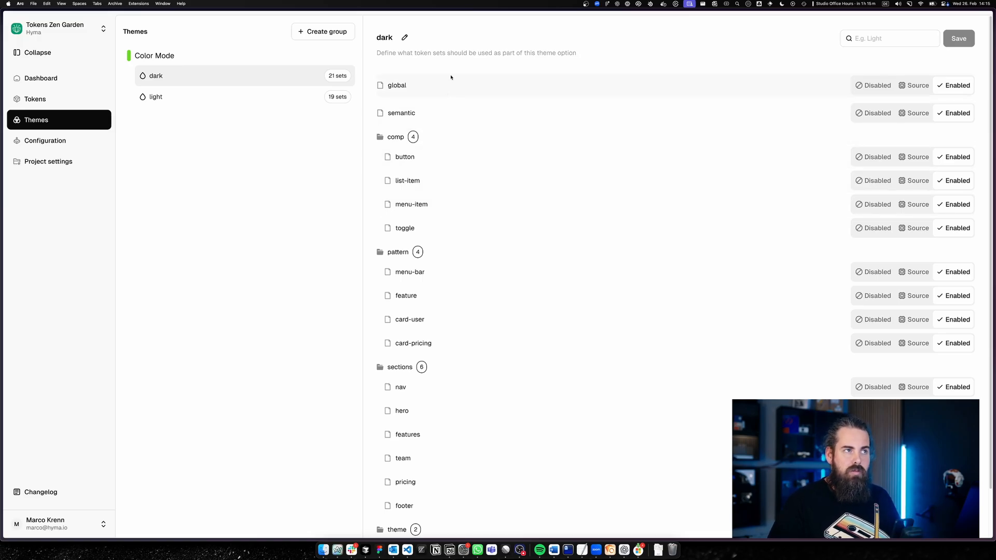
Create a new theme group named Breakpoints.
{"action": "left_click", "coordinate": [306, 35]}
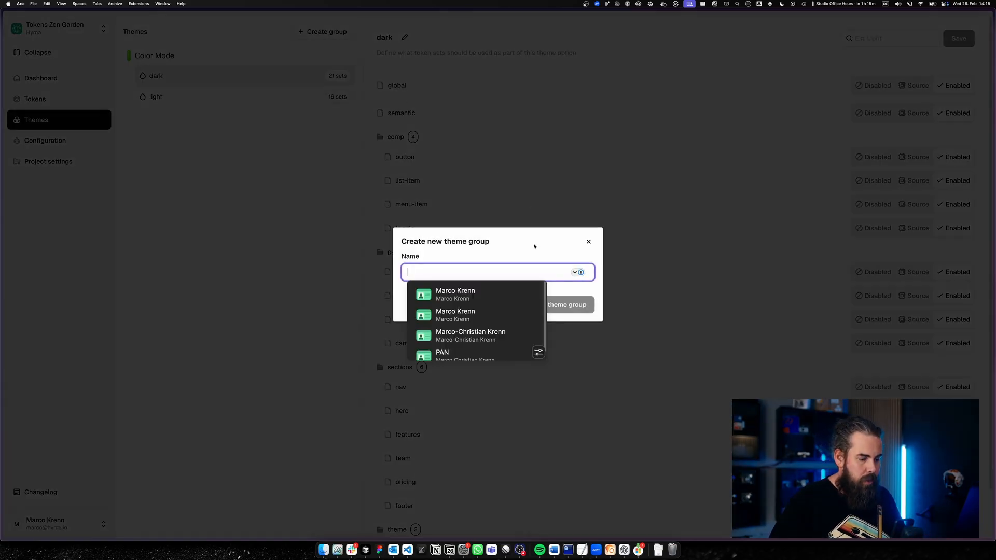
{"action": "type", "text": "Brek"}
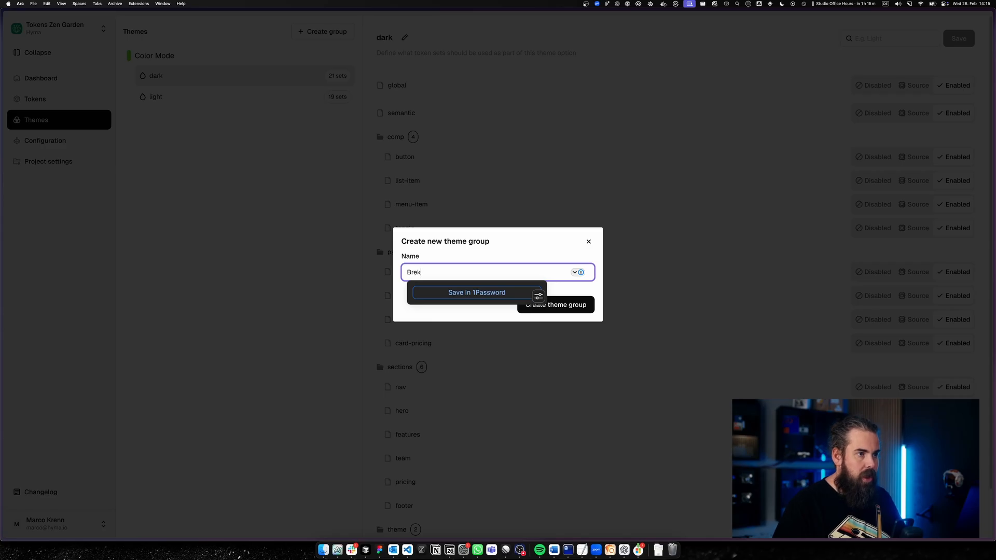
{"action": "key", "text": "BackSpace"}
{"action": "type", "text": "akpoints"}
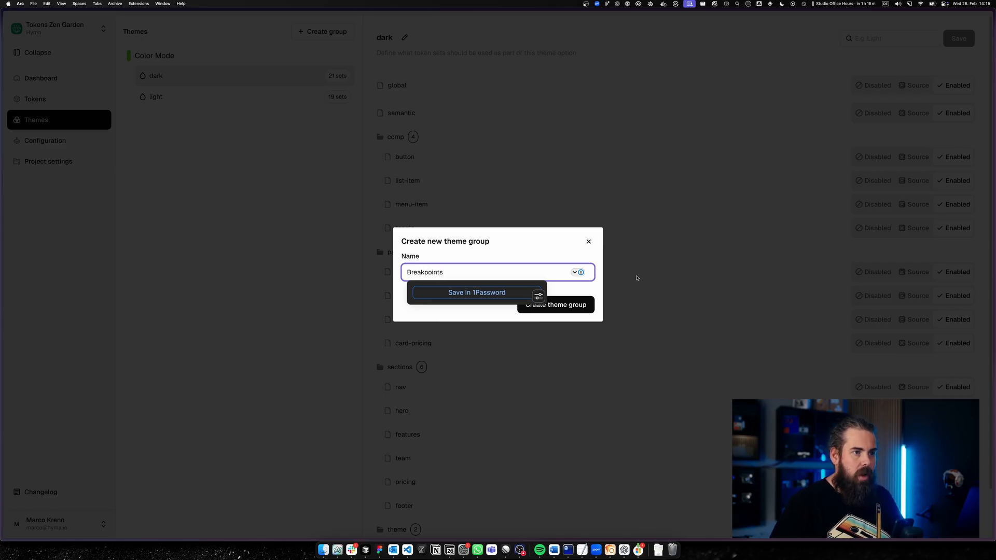
{"action": "left_click", "coordinate": [571, 298]}
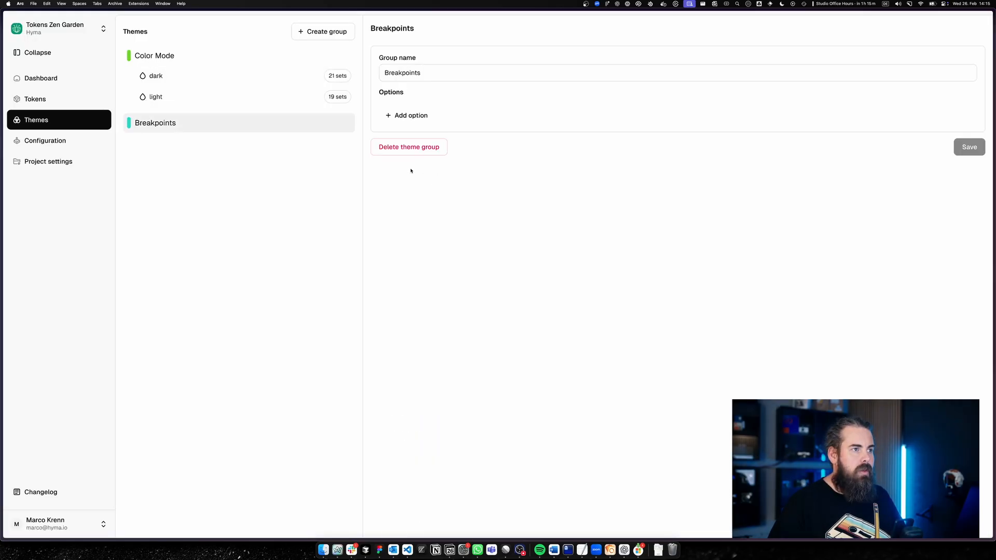
Add the options 320 and 1440 to the Breakpoints theme group and save it.
{"action": "left_click", "coordinate": [419, 112]}
{"action": "type", "text": "320"}
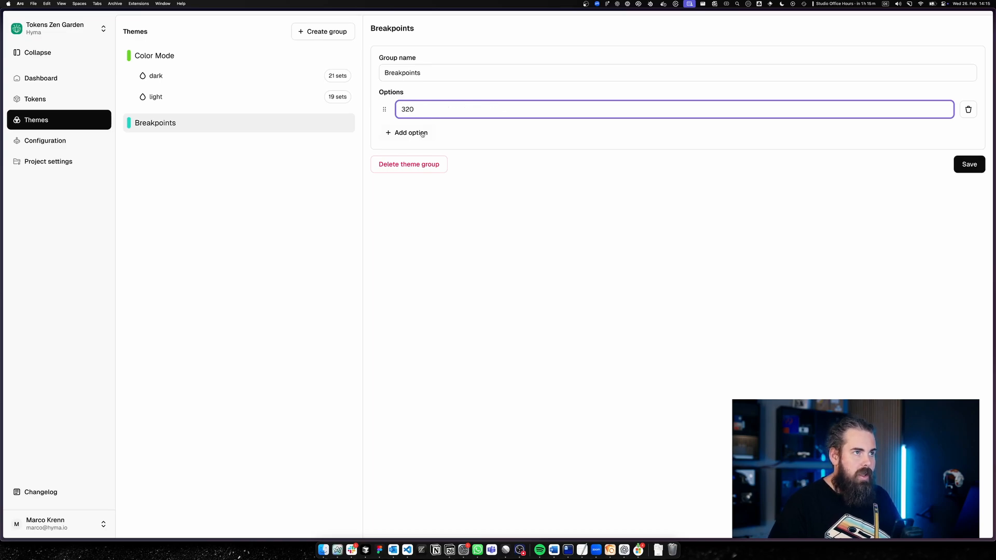
{"action": "key", "text": "Return"}
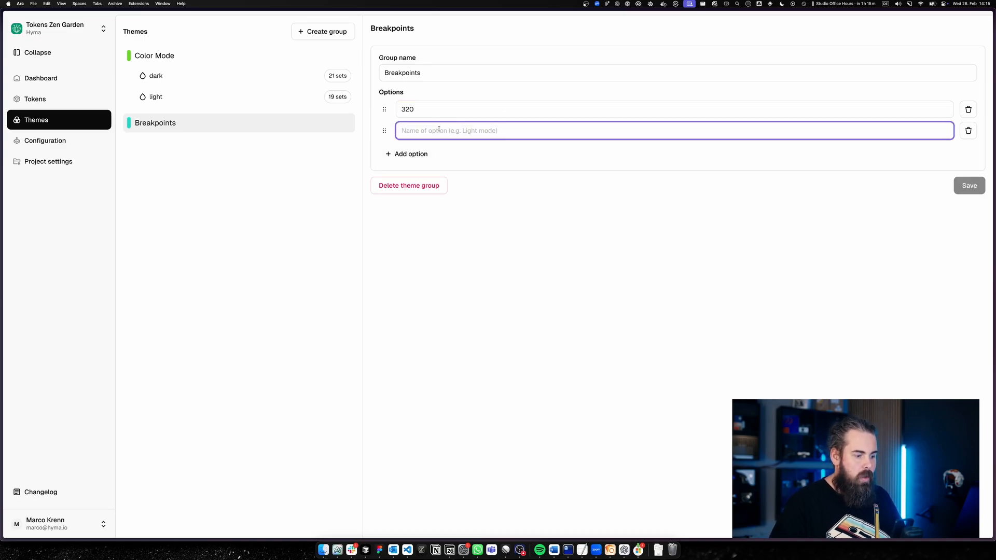
{"action": "type", "text": "1440"}
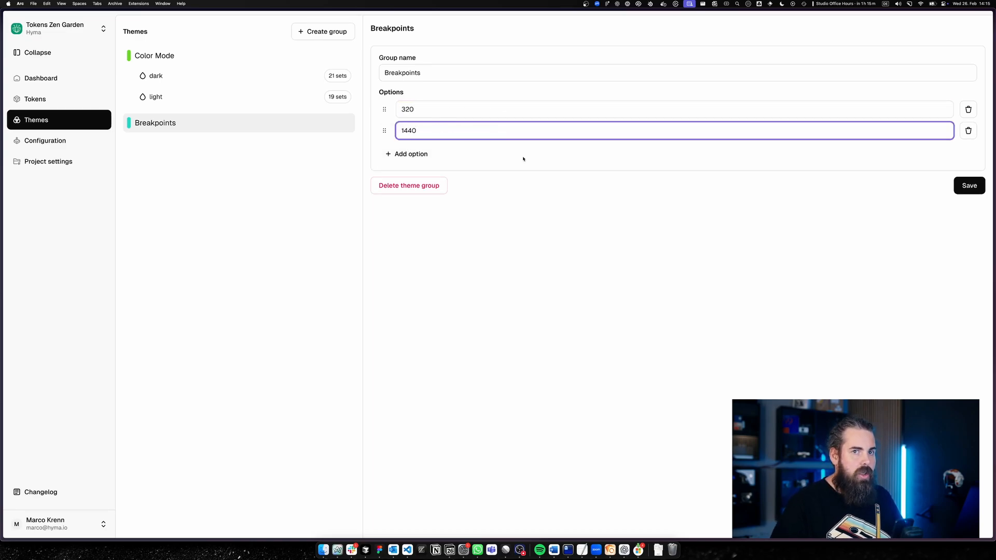
{"action": "left_click", "coordinate": [973, 190]}
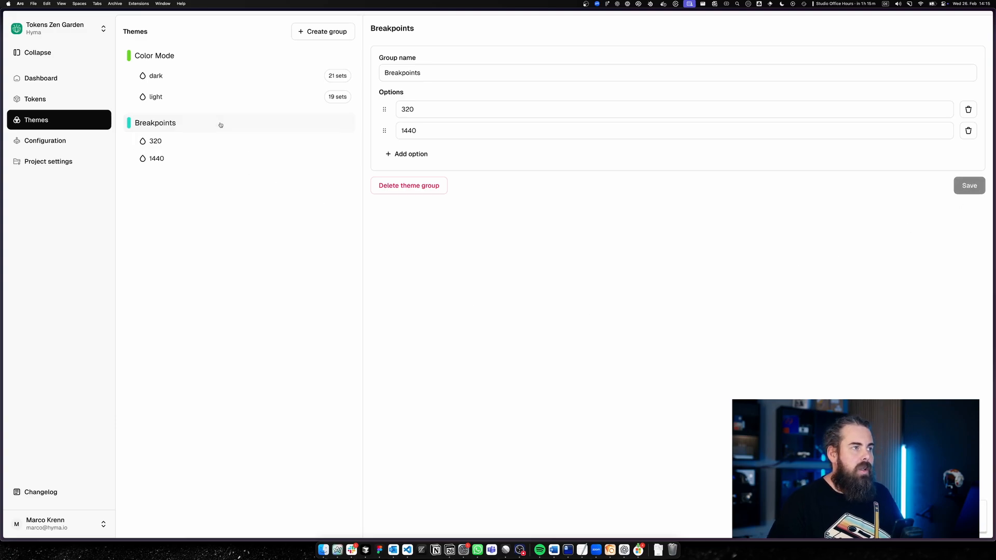
View the 320 option's token set assignments, and delete the Breakpoints theme group.
{"action": "left_click", "coordinate": [198, 146]}
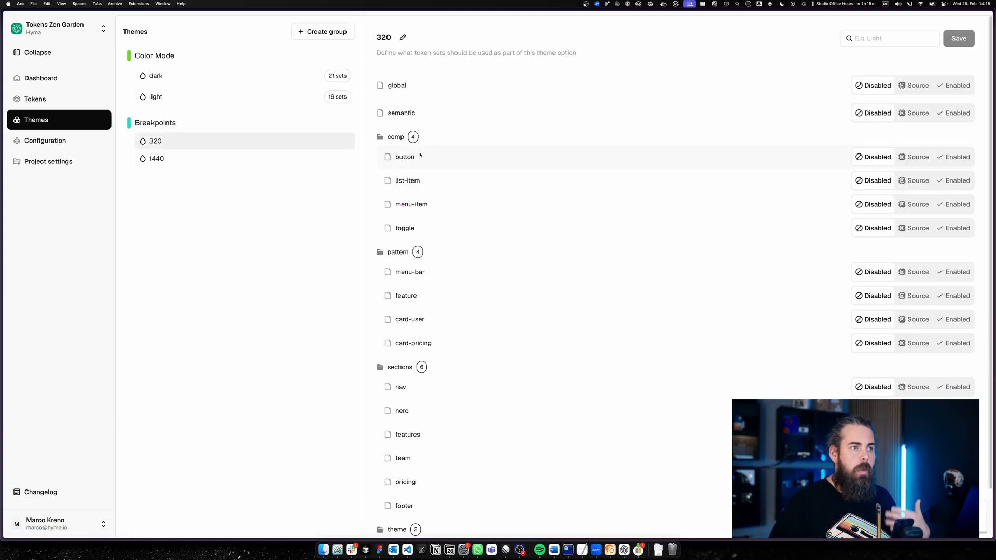
{"action": "left_click", "coordinate": [253, 126]}
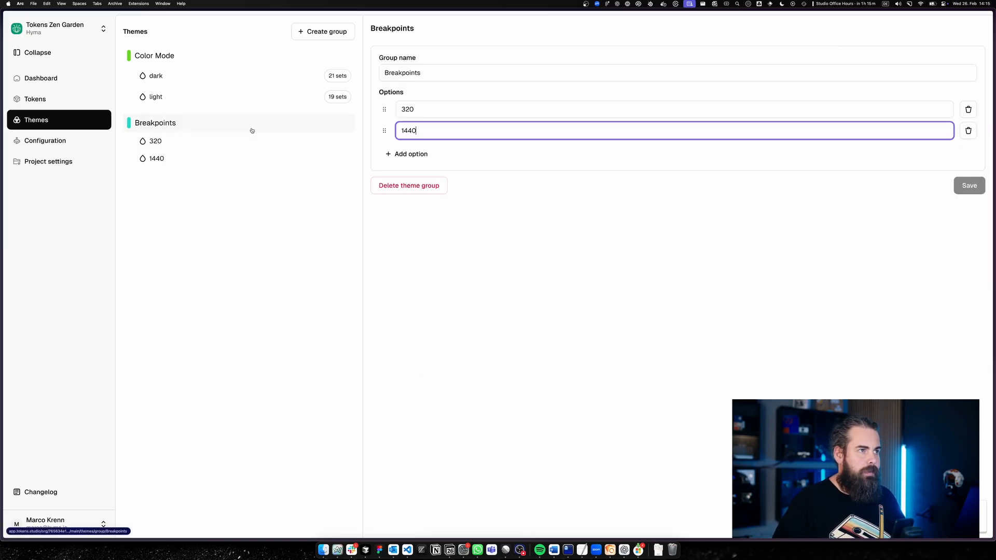
{"action": "left_click", "coordinate": [413, 186]}
{"action": "left_click", "coordinate": [565, 300]}
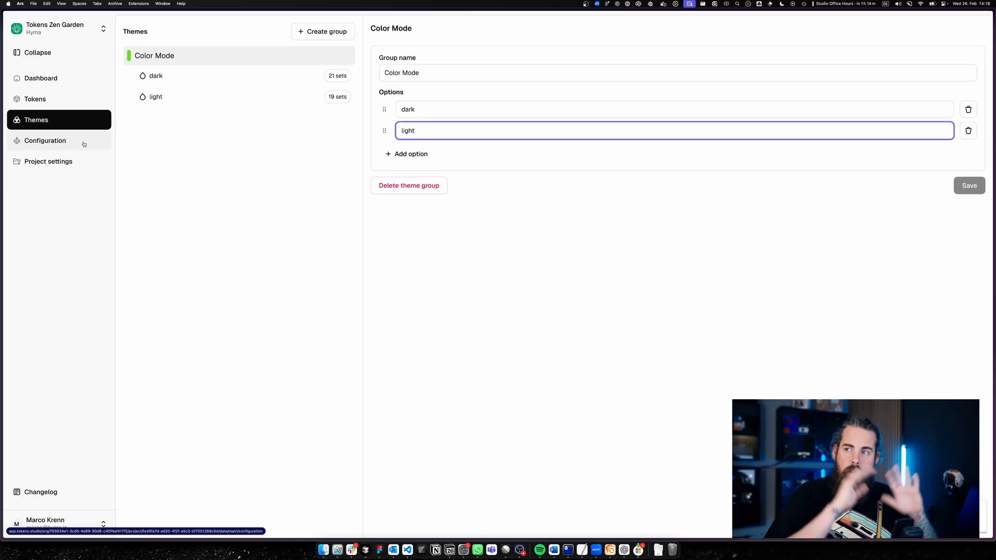
Open the overview of the project's token sets.
{"action": "left_click", "coordinate": [48, 107]}
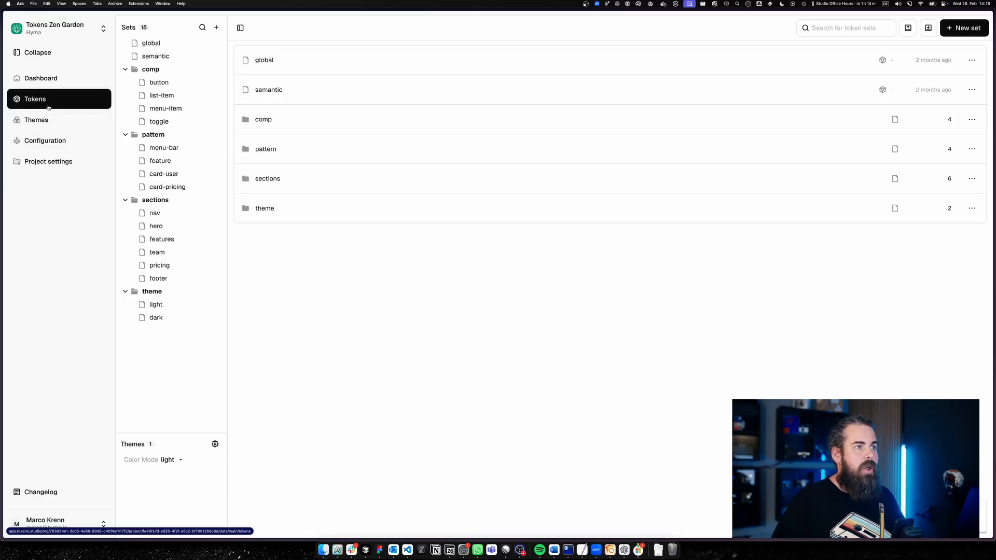